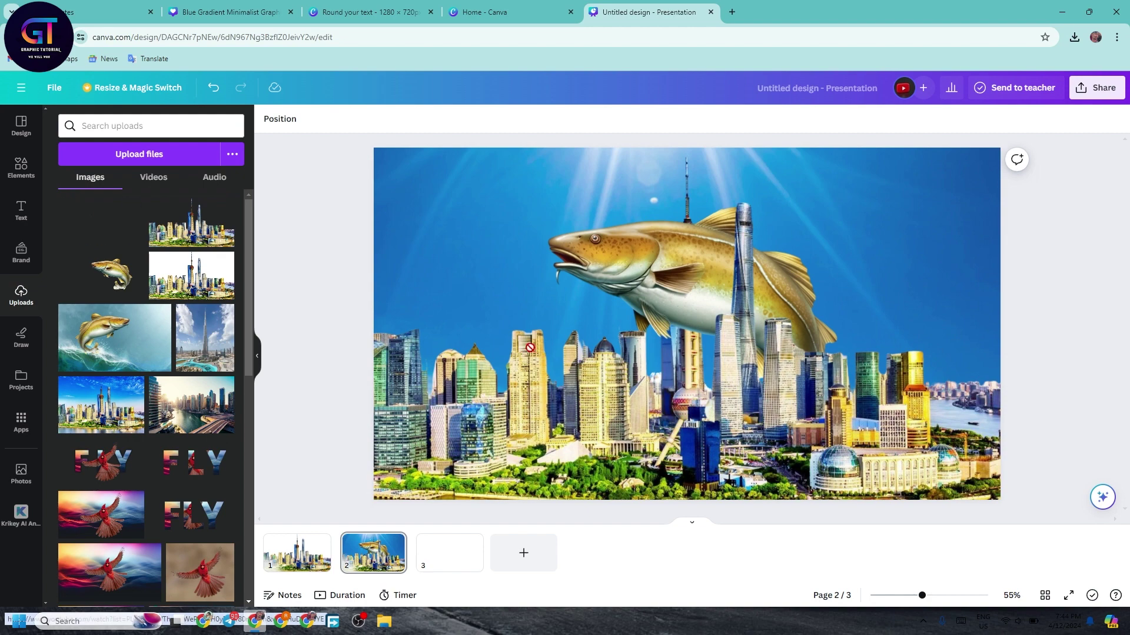
Add the background-removed waterfront skyline cutout from the uploads to page 2 and enlarge it beyond the page width.
left_click_drag(530, 348, 399, 288)
left_click_drag(564, 361, 497, 391)
left_click_drag(284, 177, 665, 339)
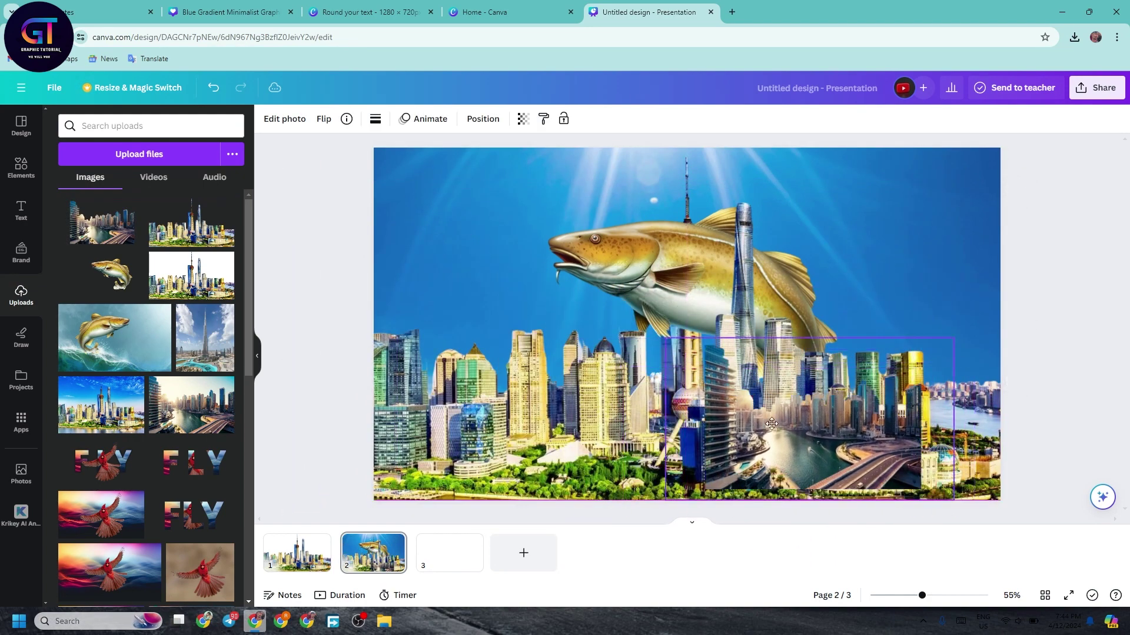
left_click_drag(771, 423, 454, 435)
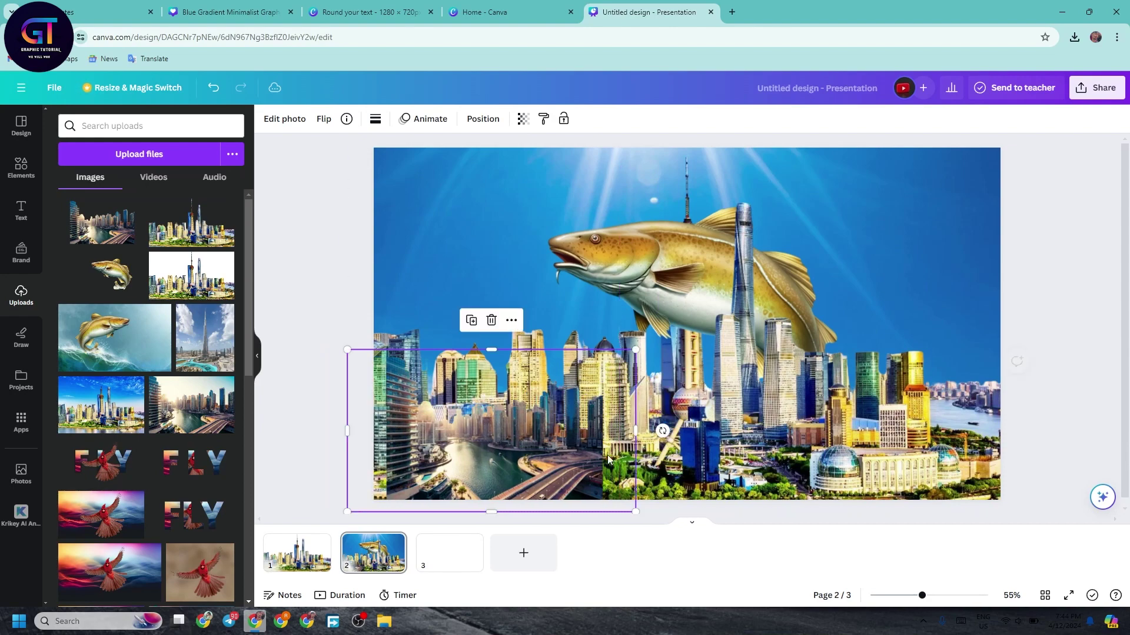
left_click_drag(635, 431, 1071, 433)
left_click_drag(839, 423, 759, 303)
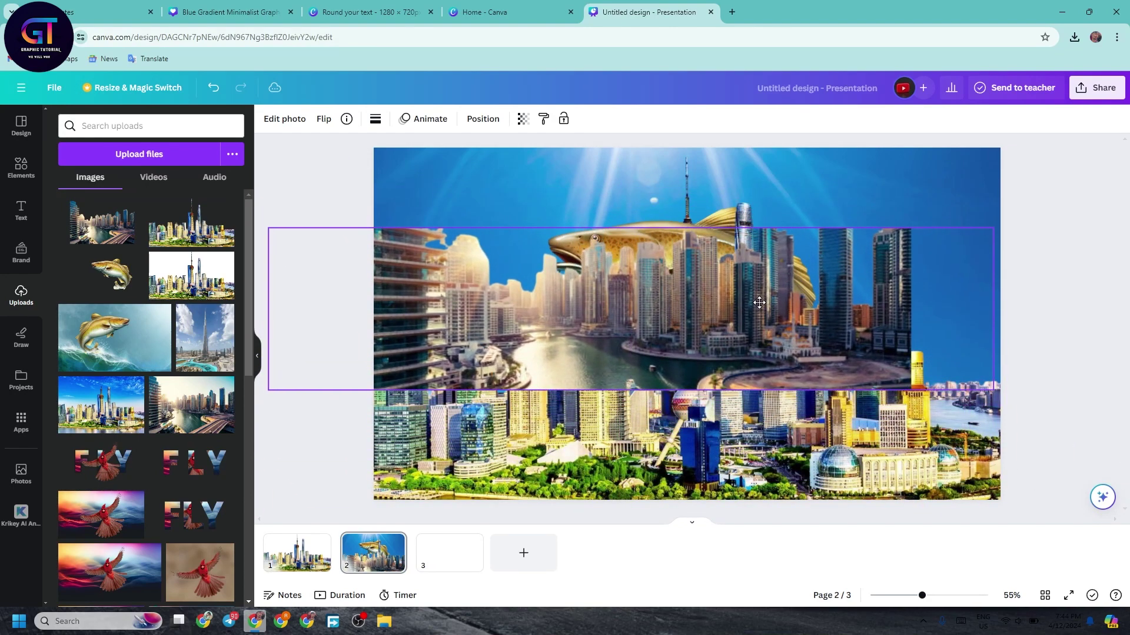
left_click_drag(994, 392, 1111, 420)
left_click_drag(853, 362, 847, 364)
Move the waterfront skyline layer beneath the large fish layer and above the blue underwater background.
right_click(524, 313)
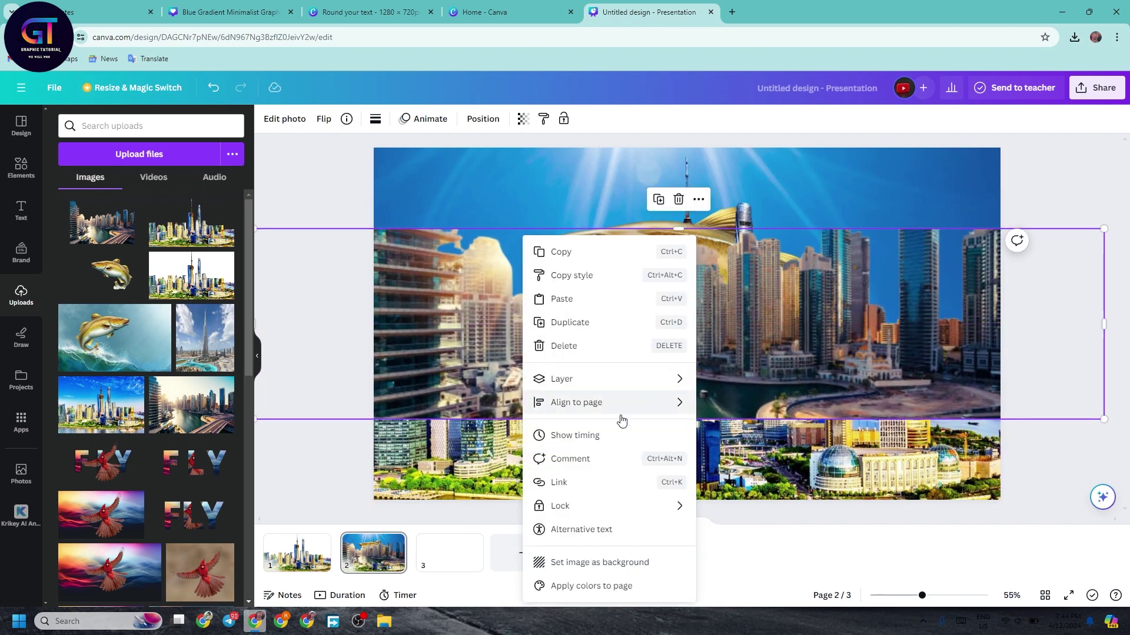
mouse_move(589, 379)
left_click(782, 478)
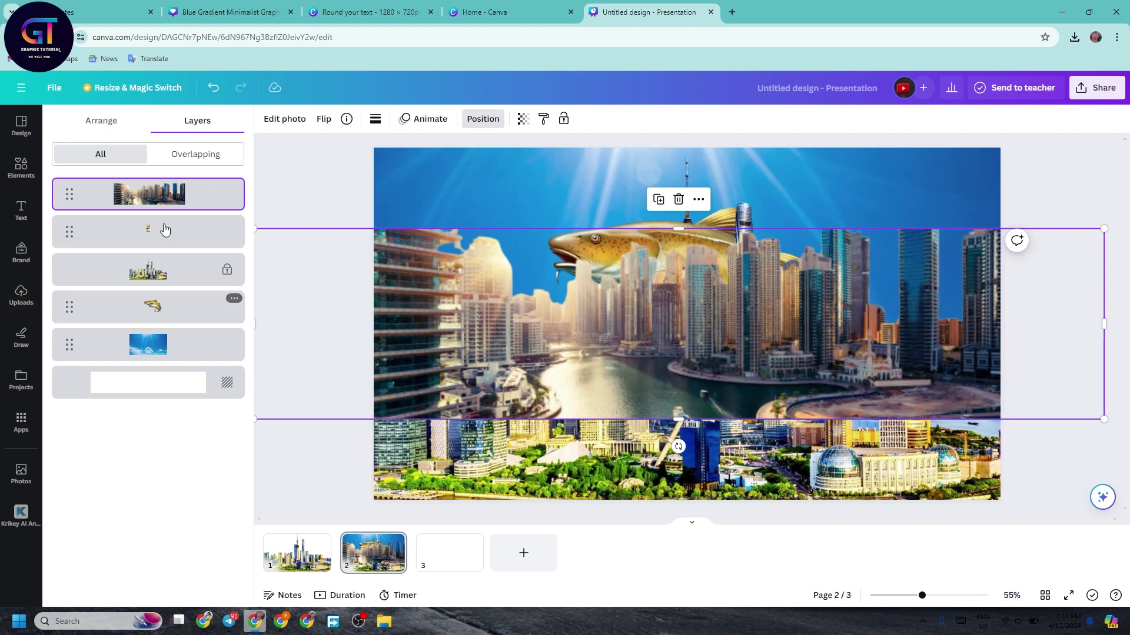
left_click_drag(165, 230, 165, 325)
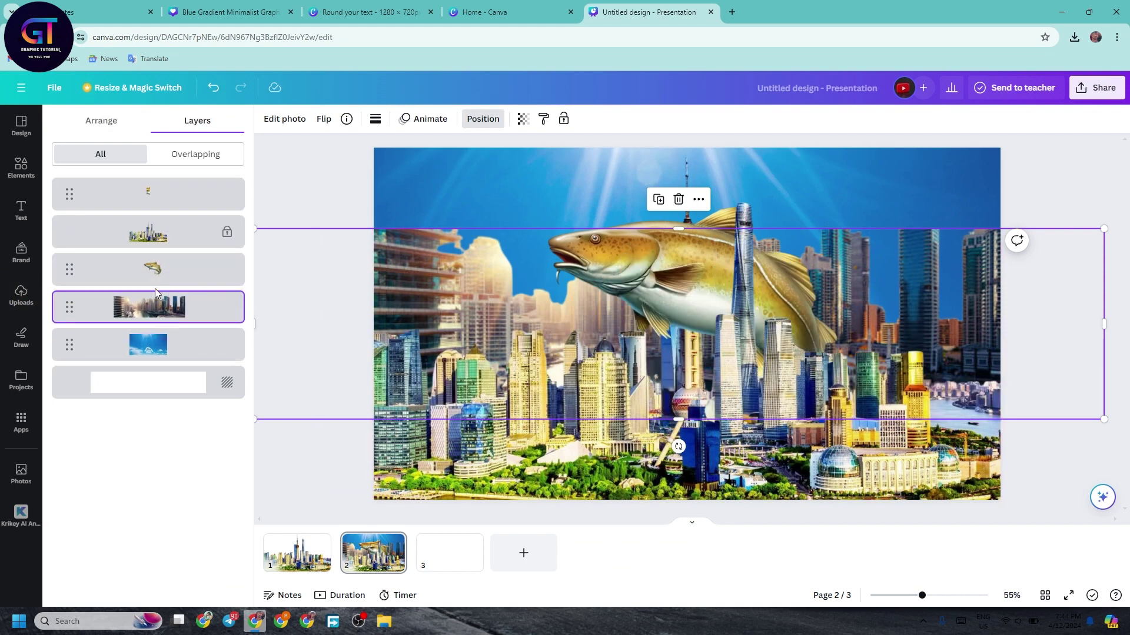
Extend the waterfront skyline image vertically past the page, nudge its position, and narrow it from its right side.
left_click_drag(686, 229, 693, 112)
left_click_drag(676, 452, 673, 540)
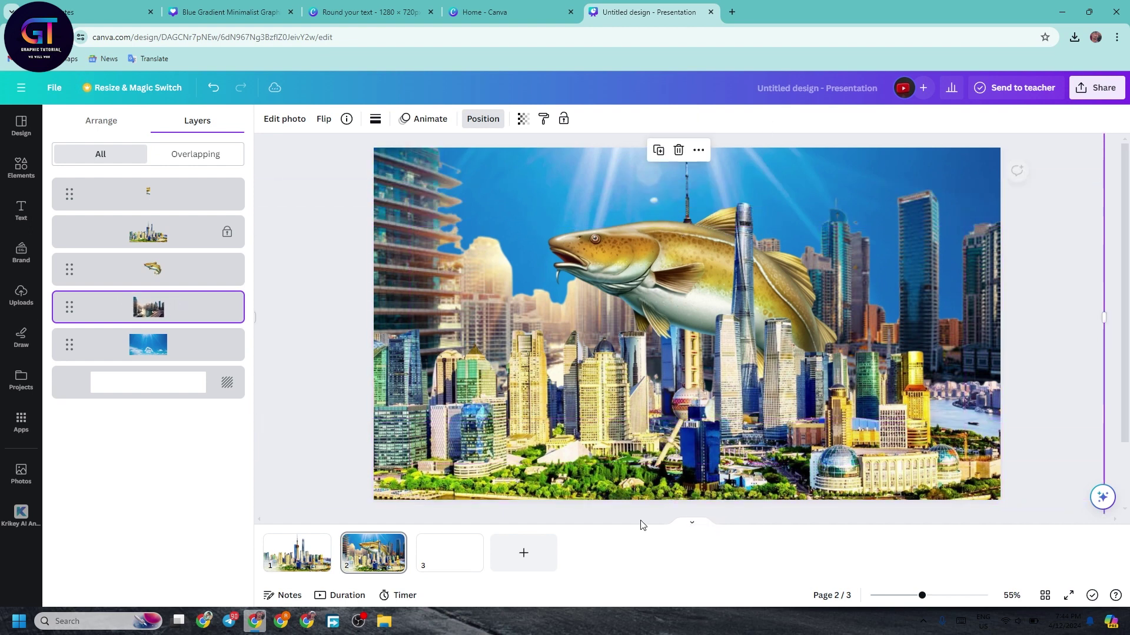
left_click_drag(432, 256, 428, 269)
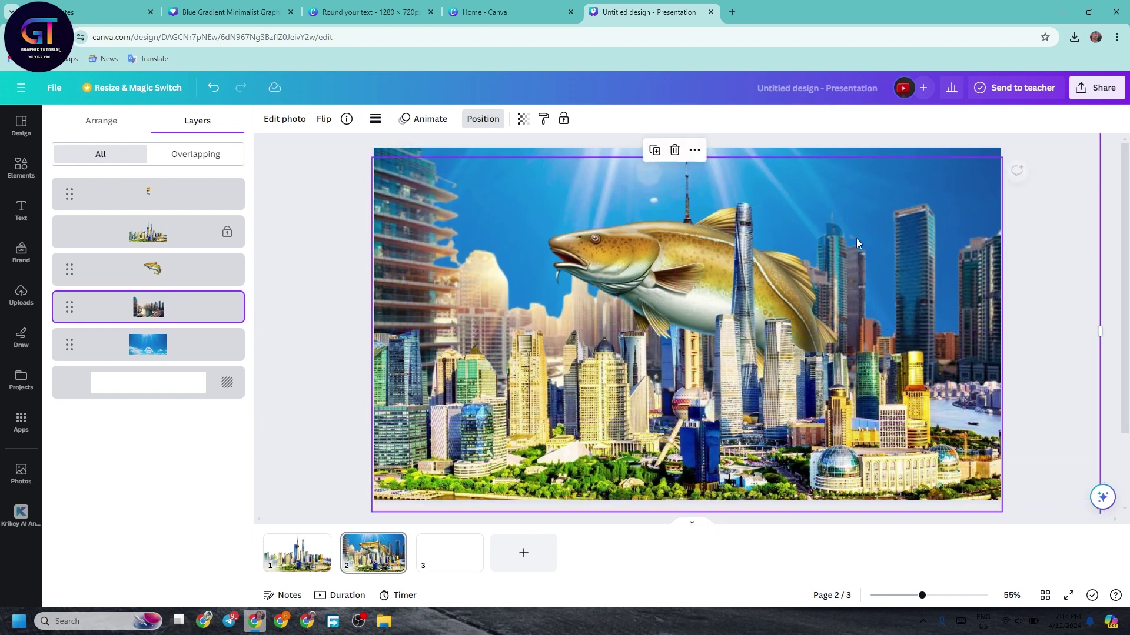
left_click_drag(1100, 309, 1046, 333)
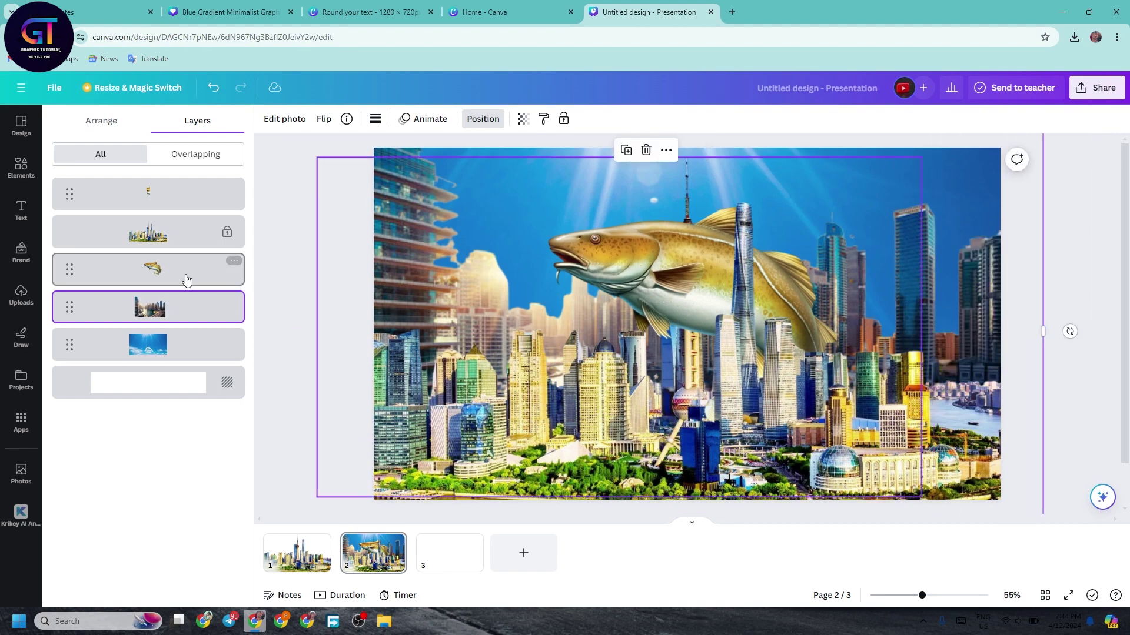
left_click(305, 288)
left_click(285, 119)
left_click(436, 175)
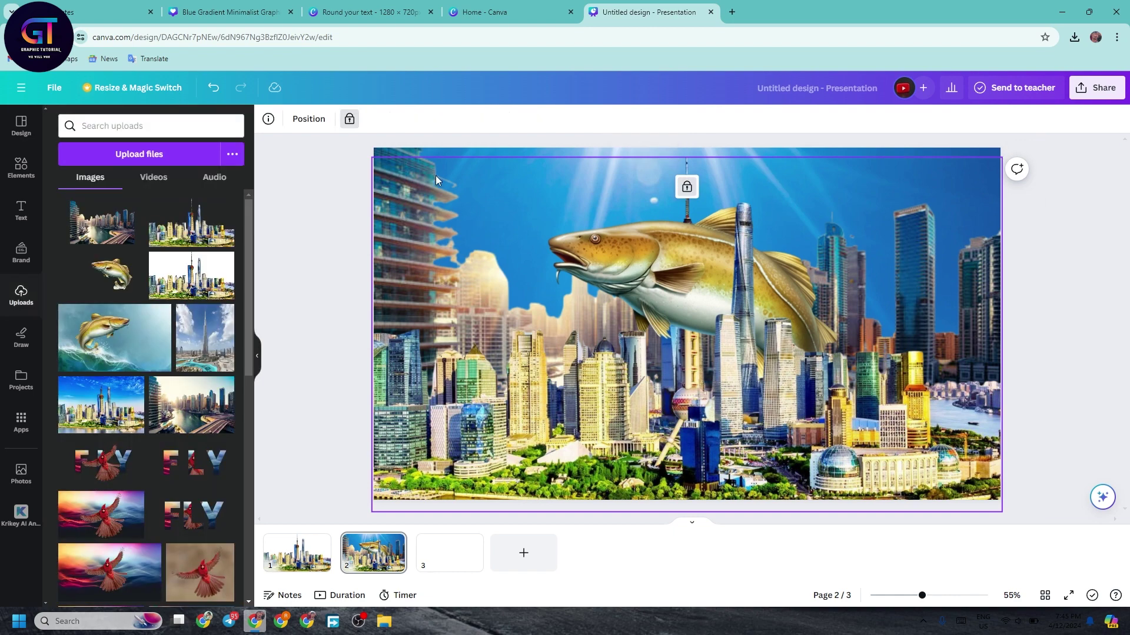
right_click(501, 269)
left_click(847, 425)
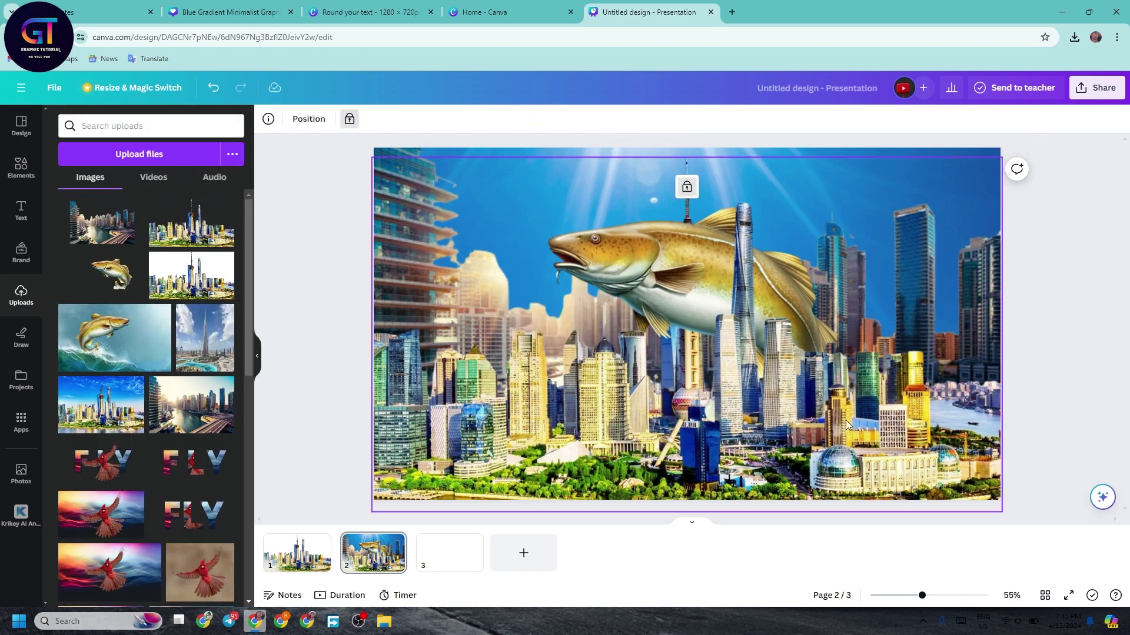
left_click(501, 270)
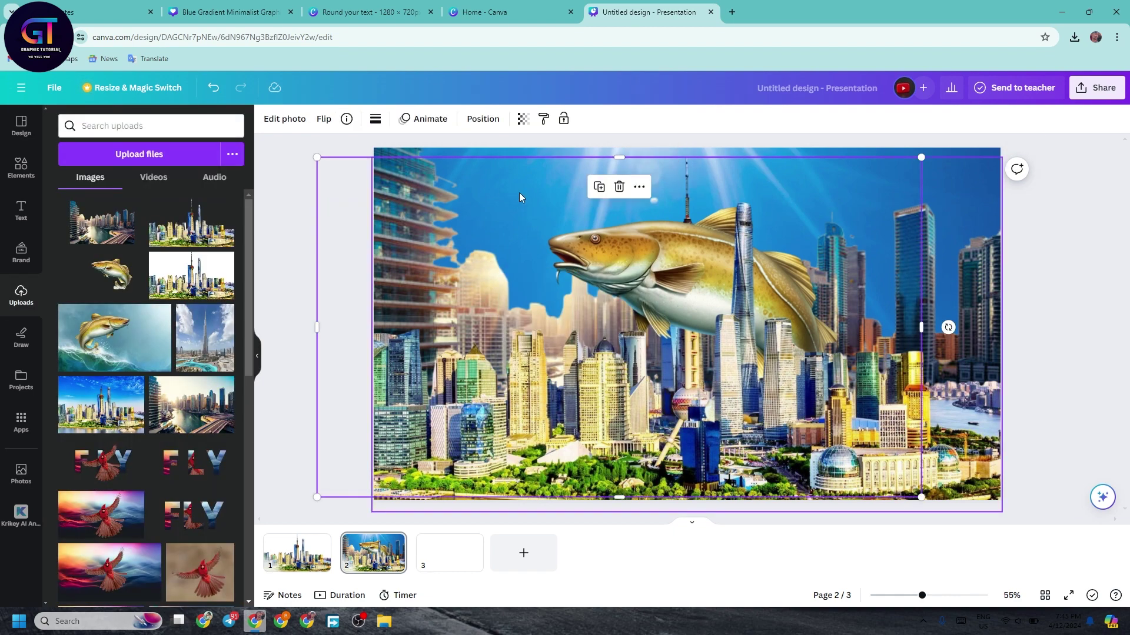
left_click(399, 165)
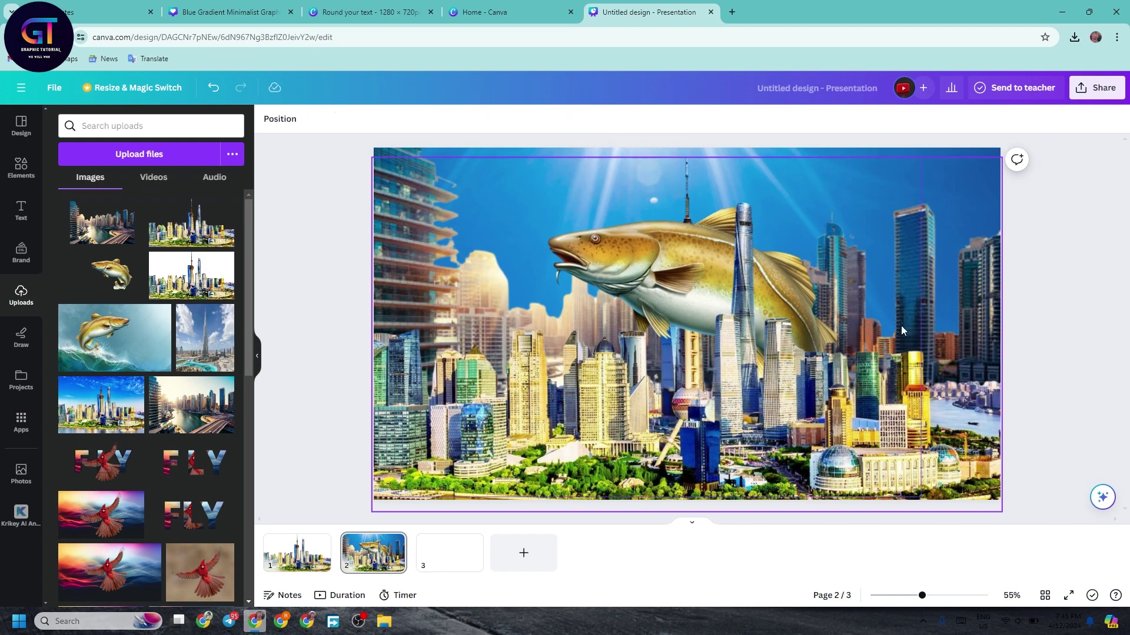
left_click(396, 213)
left_click_drag(316, 157, 328, 161)
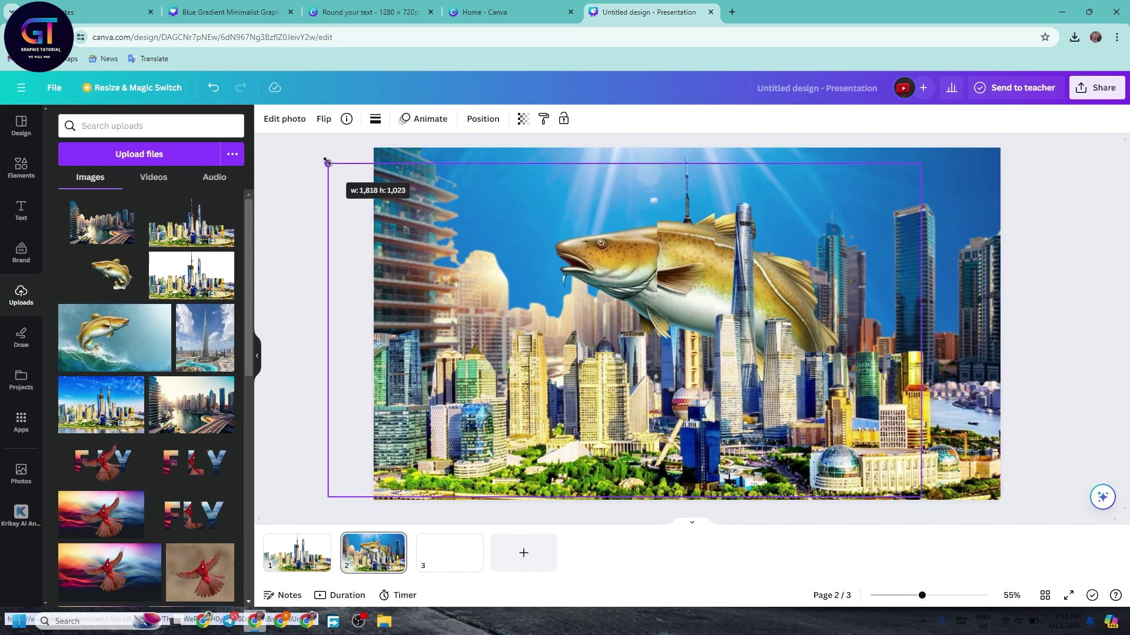
key("ctrl+z")
key("ctrl+z")
right_click(377, 147)
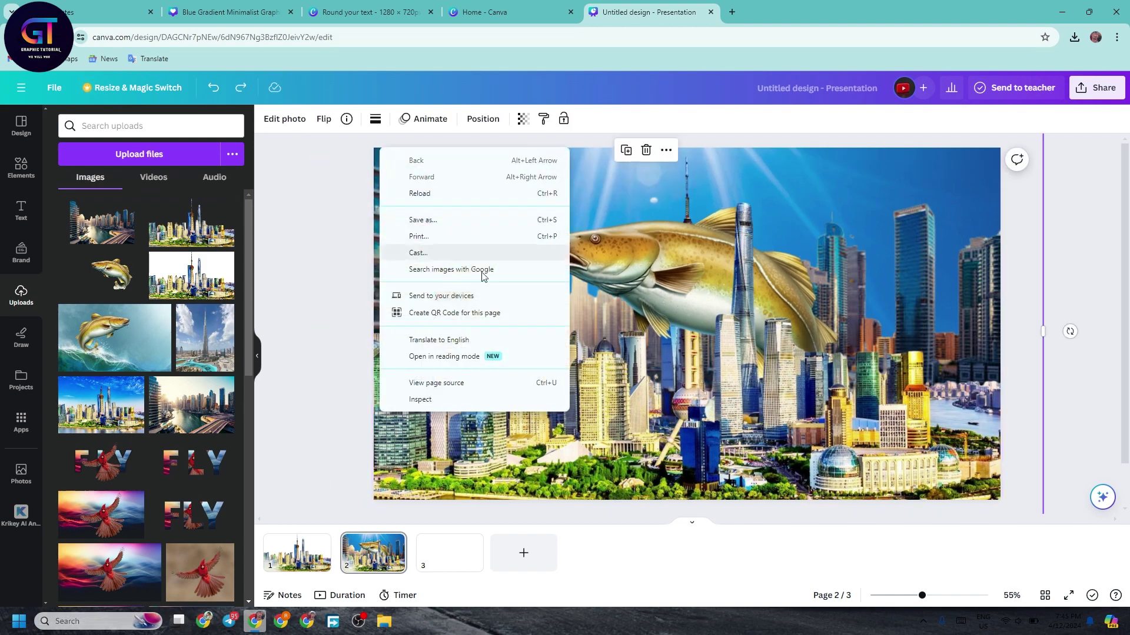
left_click(603, 284)
right_click(602, 280)
left_click(563, 208)
left_click_drag(281, 173, 649, 320)
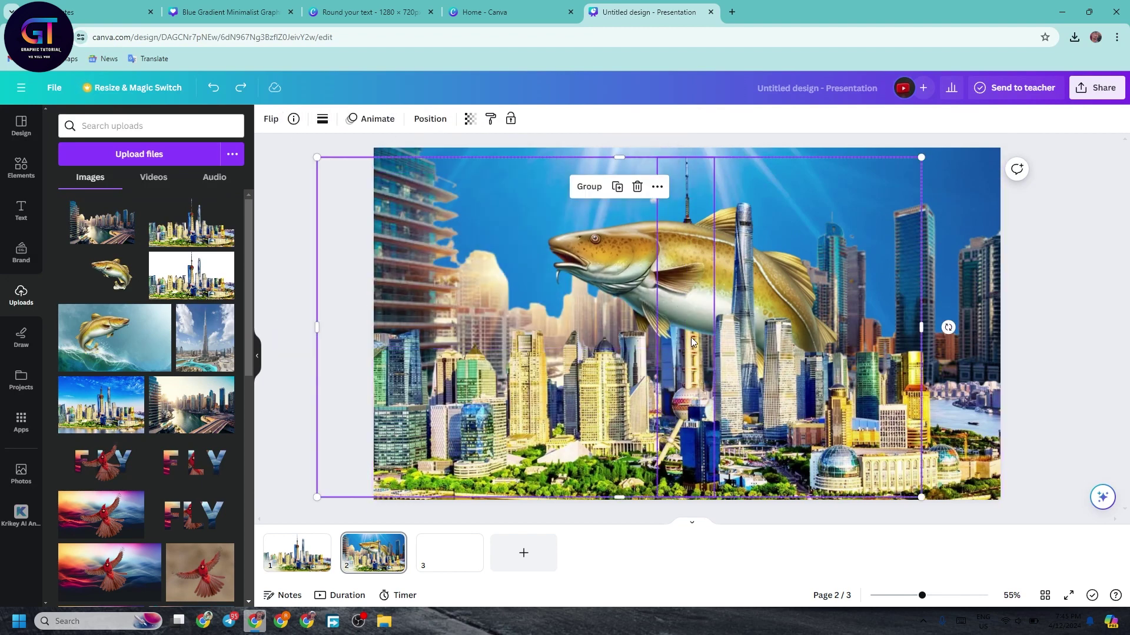
right_click(652, 323)
left_click(700, 364)
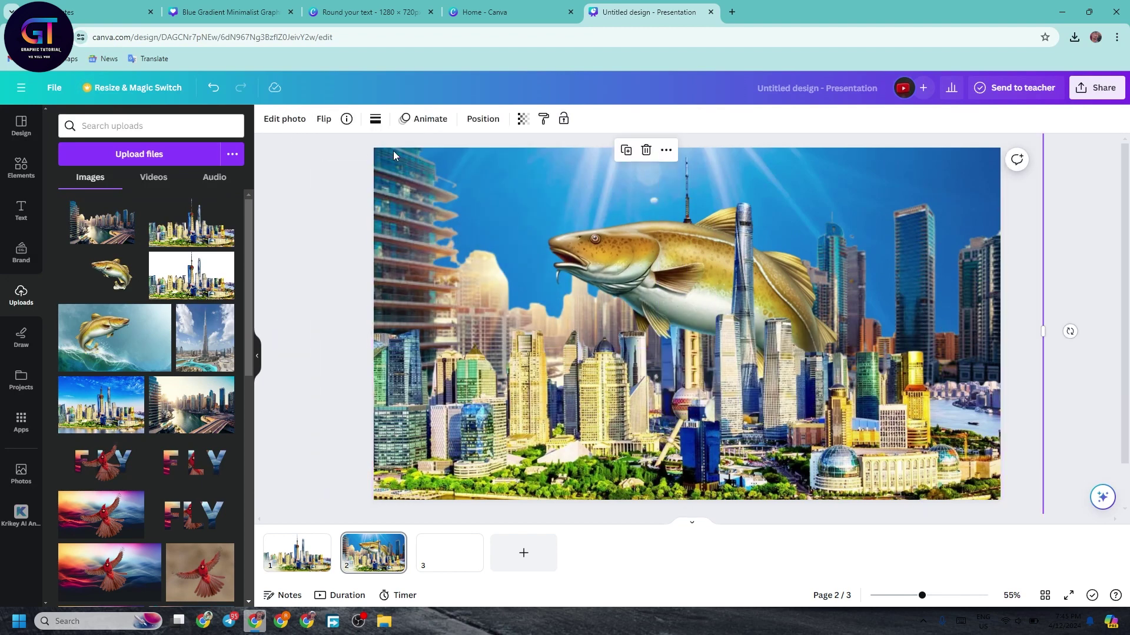
Adjust the background skyline layer beneath the fish to temperature -83, tint -61 and brightness -17, and raise its contrast.
right_click(448, 161)
mouse_move(530, 304)
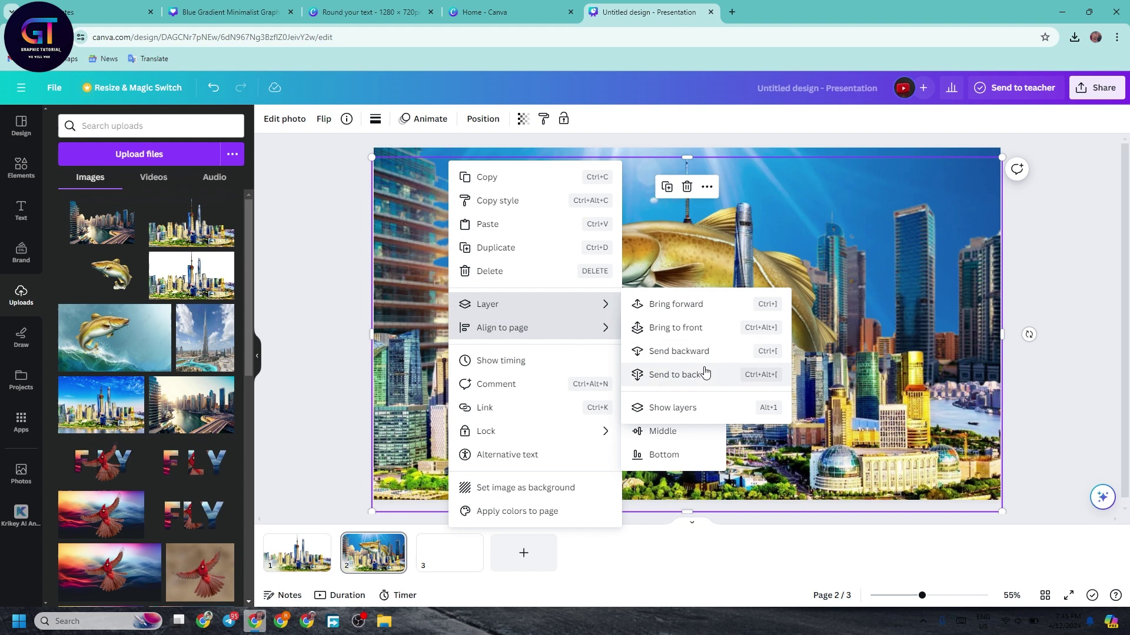
left_click(681, 406)
left_click(180, 314)
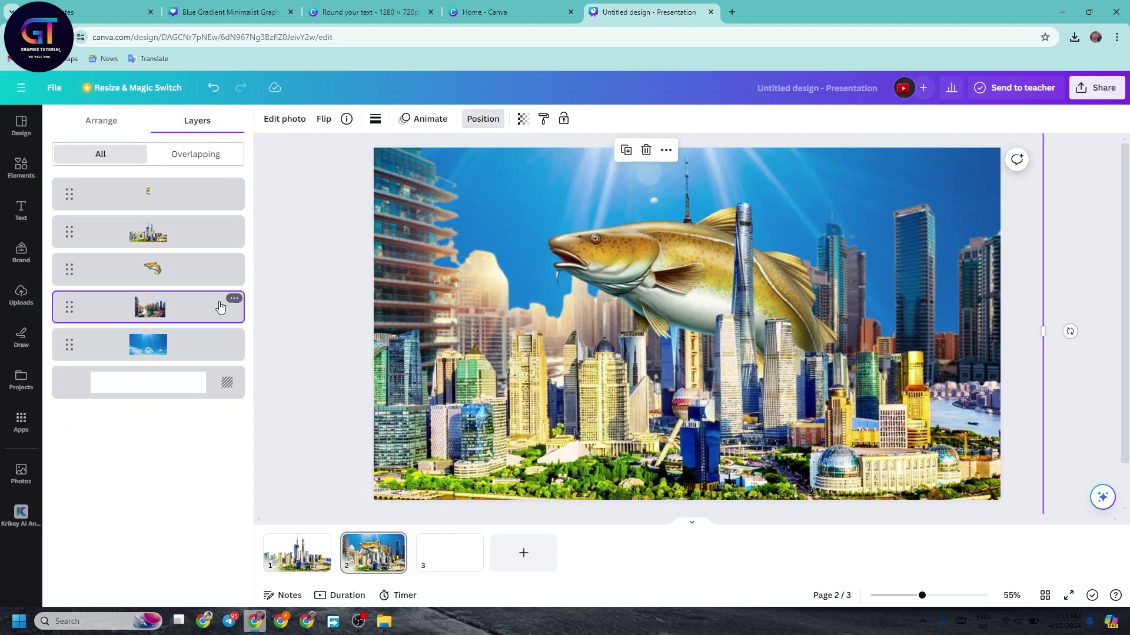
left_click(288, 119)
scroll(154, 378, "down", 2)
left_click(151, 126)
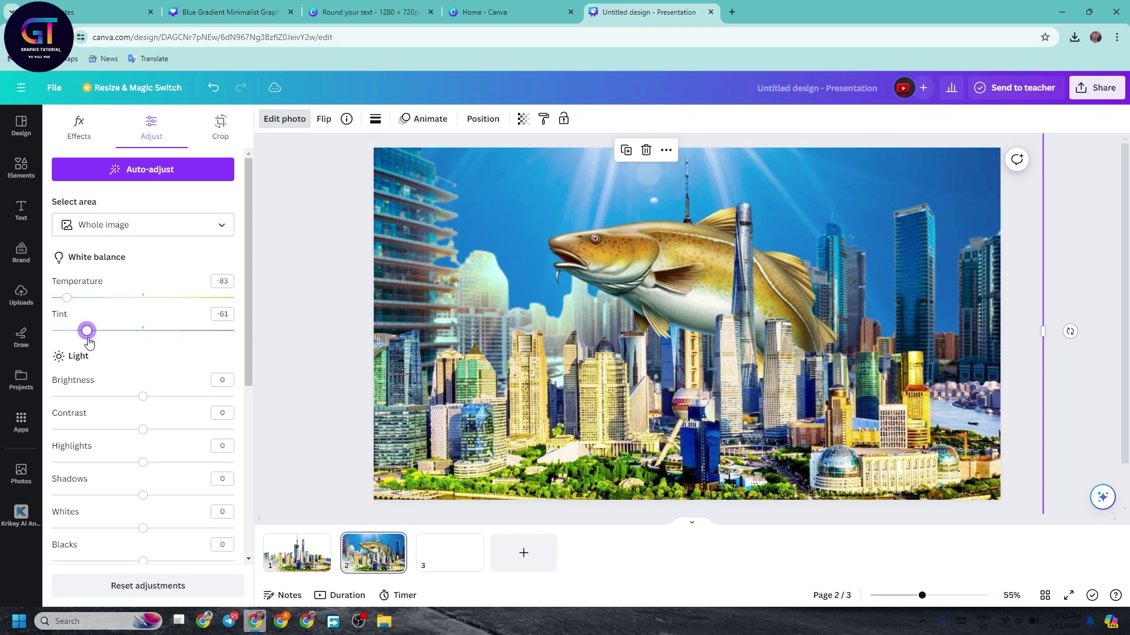
mouse_move(143, 397)
left_mouse_down()
mouse_move(100, 396)
mouse_move(129, 397)
left_mouse_up()
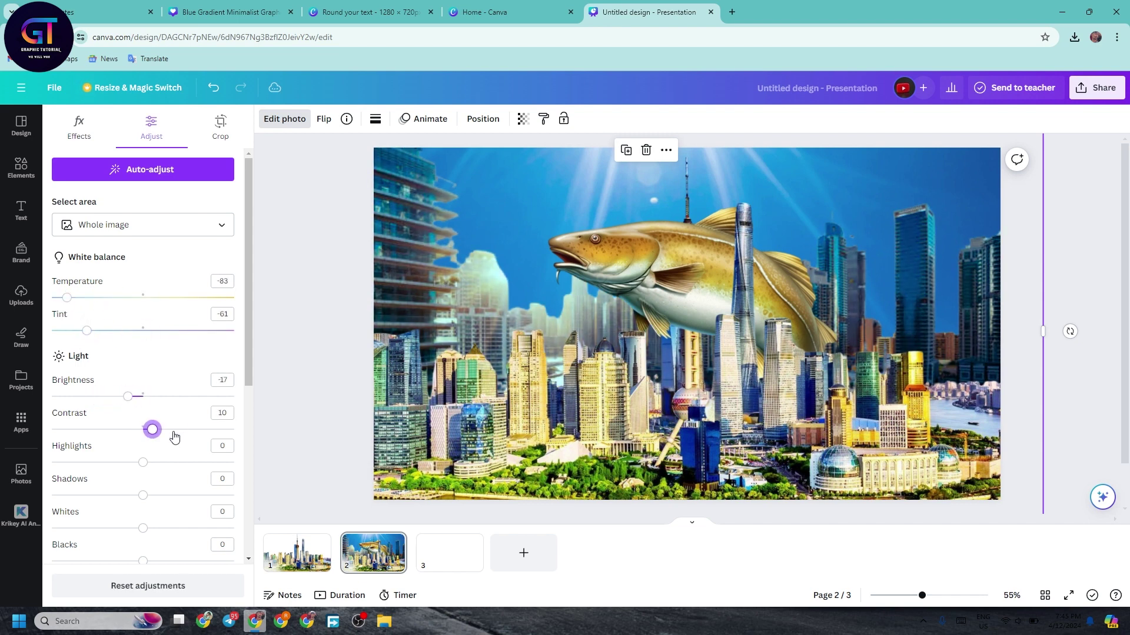
left_click_drag(175, 436, 172, 440)
Search the element photos for "sea" and place the dark blue underwater light-ray photo over the whole page as a translucent overlay.
left_click(21, 168)
left_click(210, 124)
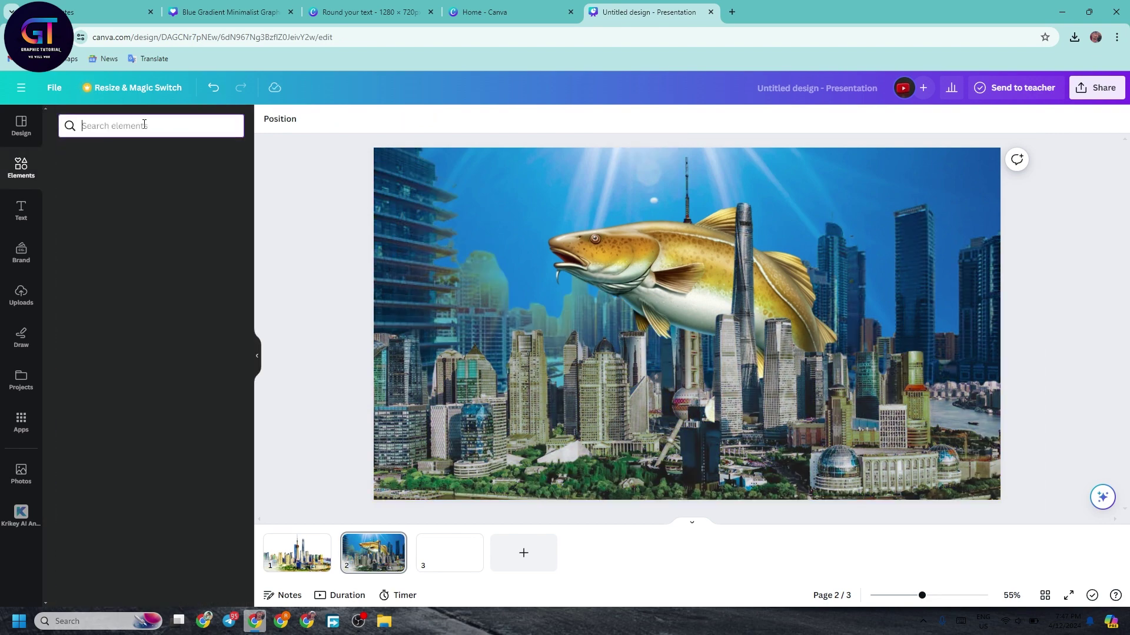
type("sea")
left_click(94, 230)
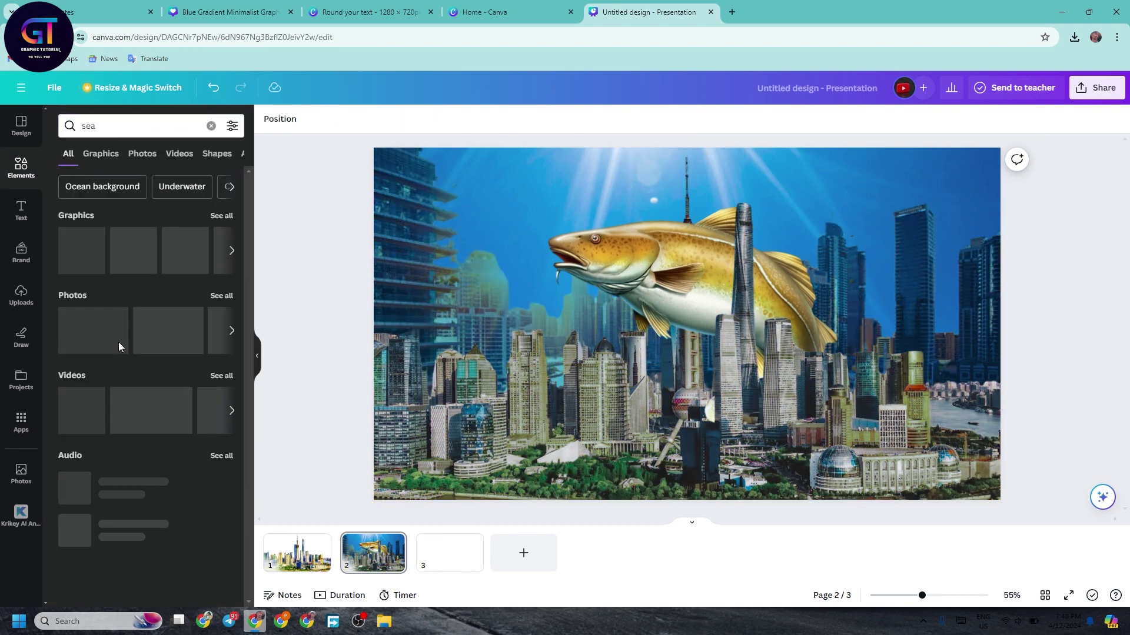
left_click(142, 154)
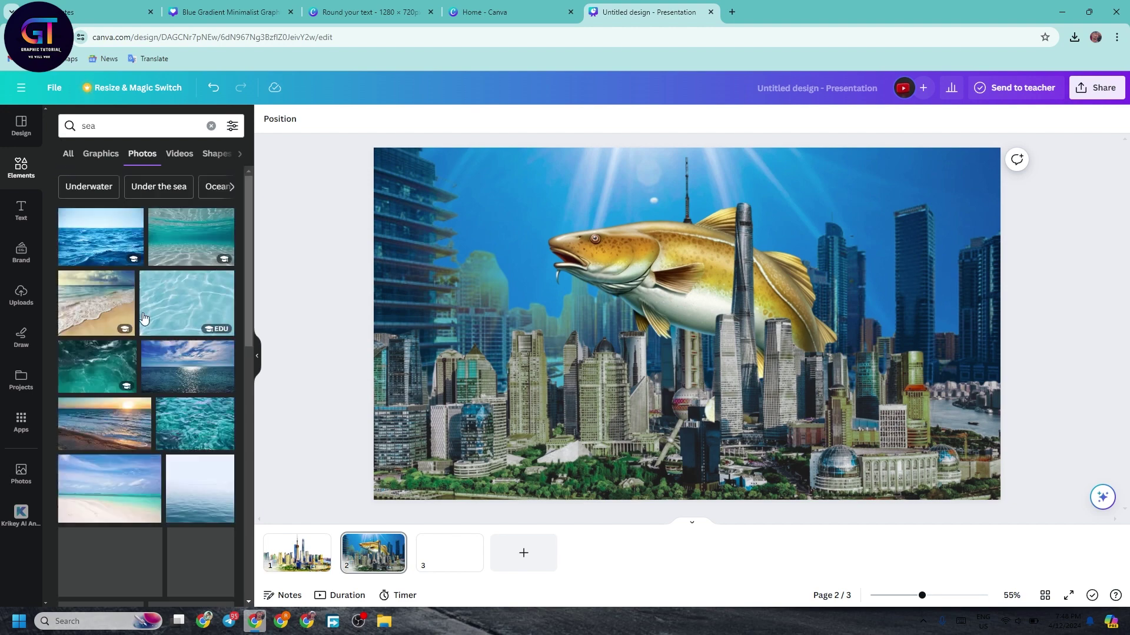
scroll(111, 293, "down", 10)
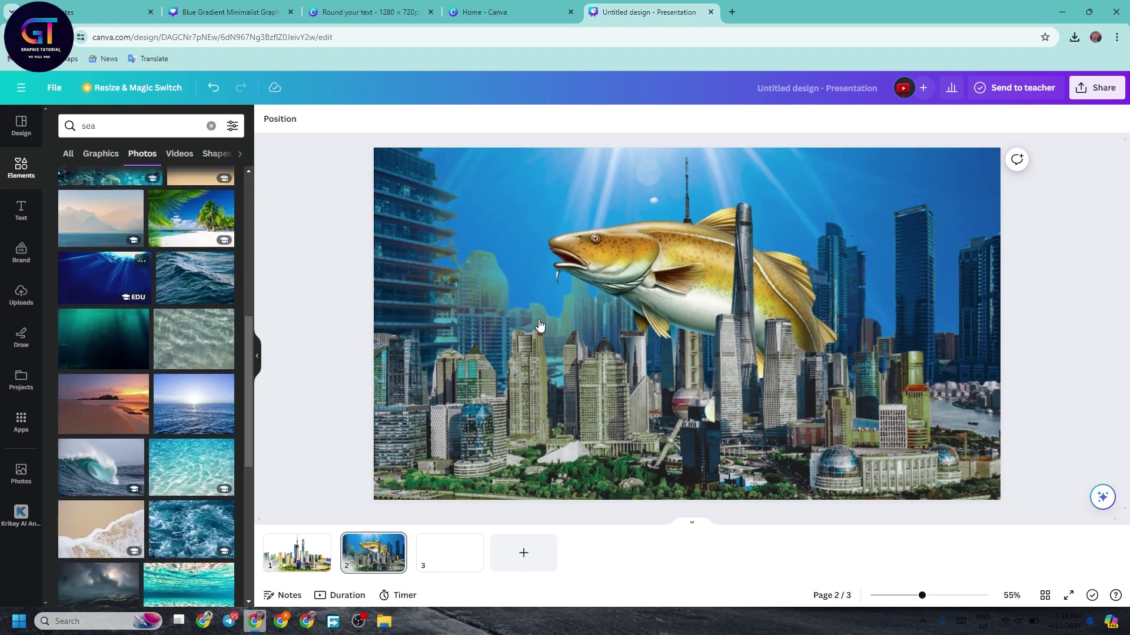
left_click_drag(103, 278, 283, 303)
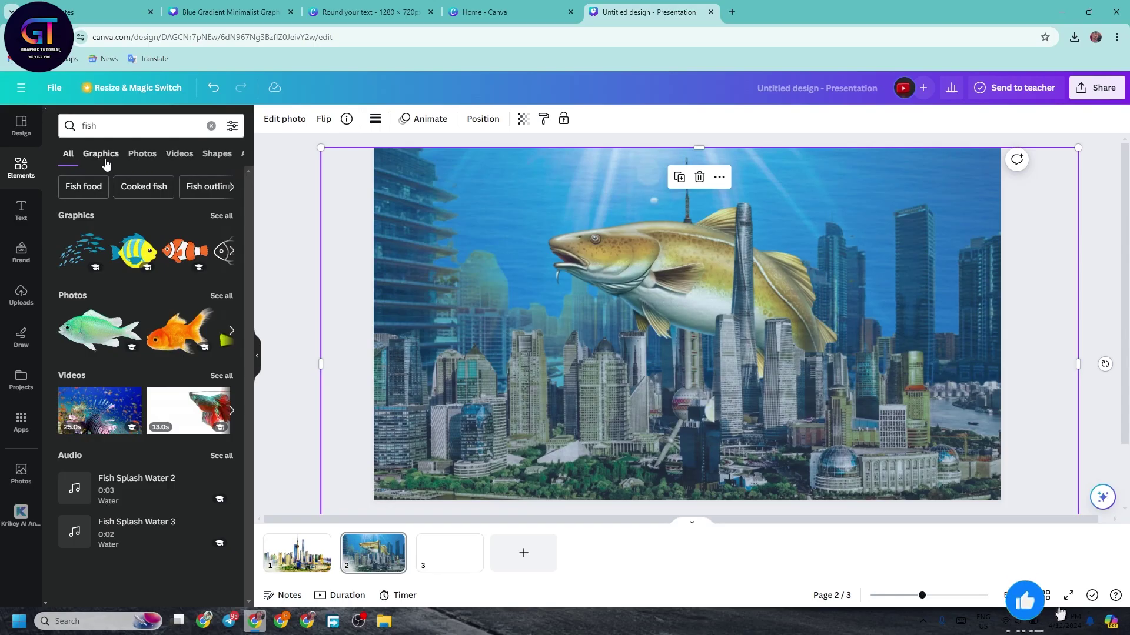
Find the red betta among the "fish" photos, add it to the page, and scale it down near the left edge.
left_click(212, 299)
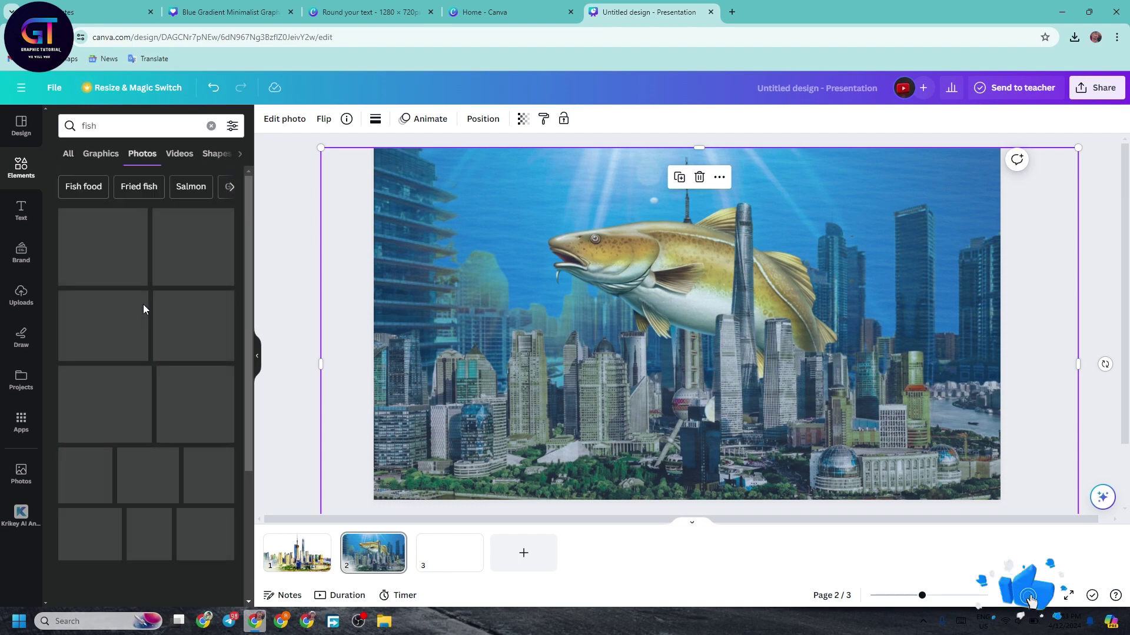
scroll(143, 305, "down", 5)
left_click_drag(416, 351, 553, 329)
left_click_drag(734, 148, 513, 353)
left_click_drag(441, 381, 446, 253)
left_click_drag(527, 236, 492, 264)
left_click_drag(442, 293, 442, 335)
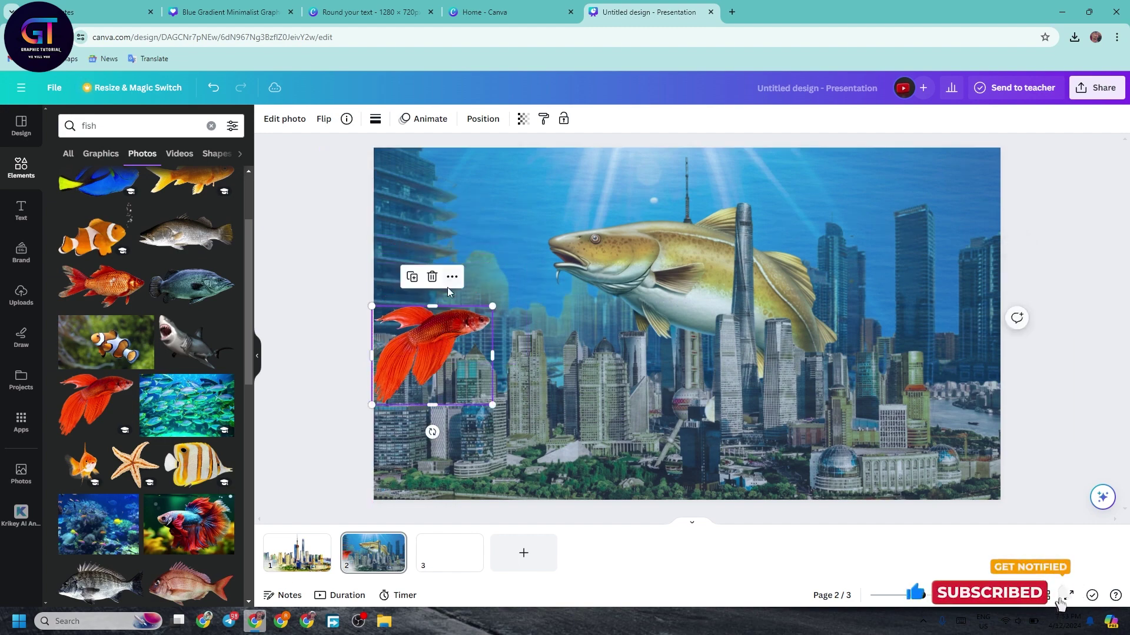
Move the red betta layer behind the background skyline and position the fish beside the tall building in the upper left.
left_click(491, 124)
left_click_drag(189, 247, 174, 301)
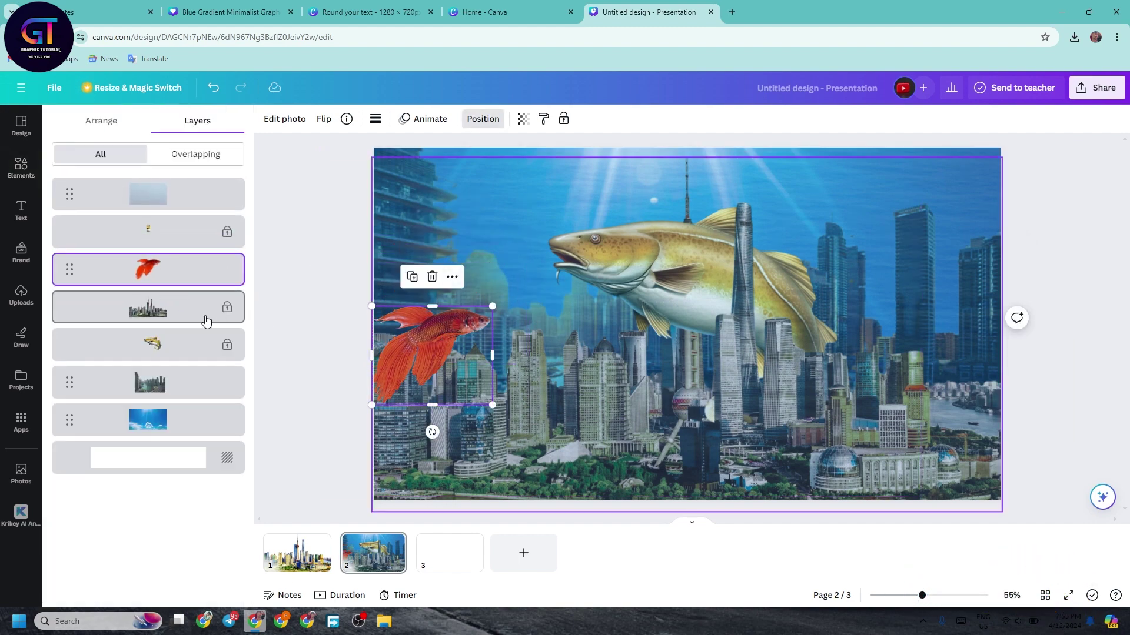
left_click_drag(421, 353, 414, 272)
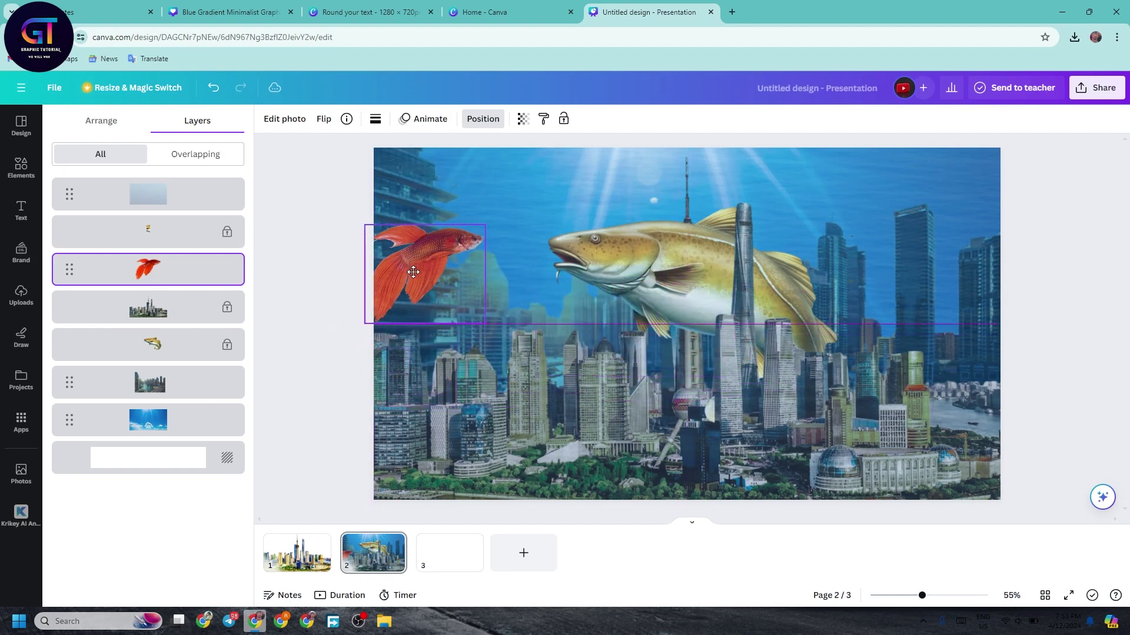
left_click_drag(163, 279, 163, 391)
left_click_drag(426, 241, 434, 229)
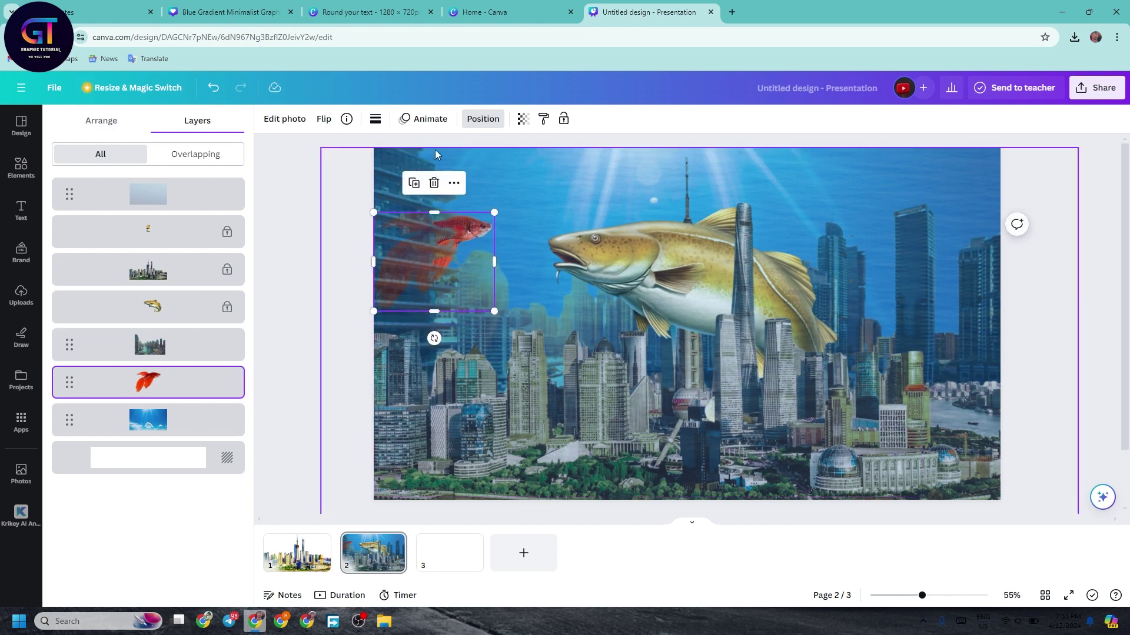
Set the transparency of the background skyline layer to 100 so it covers the part of the red fish behind it.
left_click(523, 119)
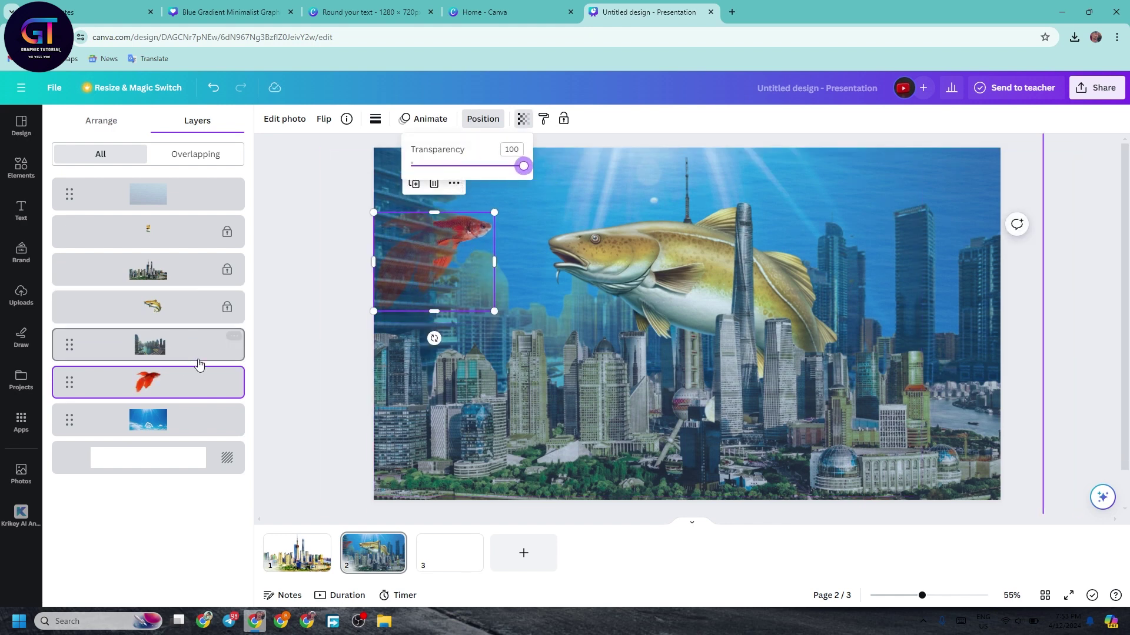
left_click(537, 156)
left_click(523, 119)
left_click_drag(513, 167, 534, 172)
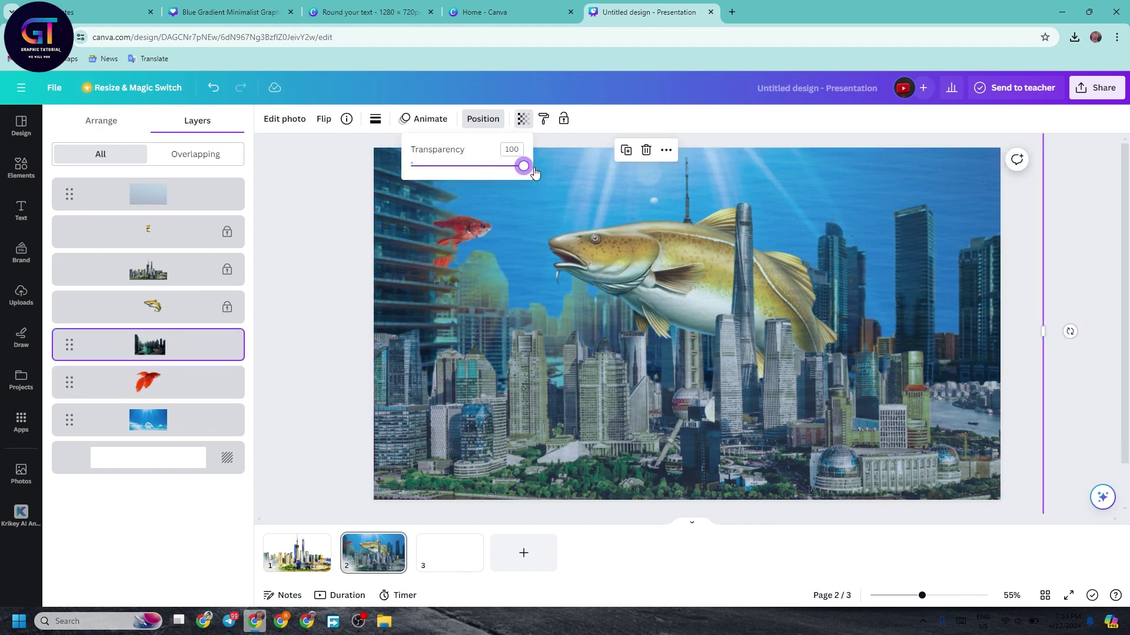
left_click(489, 215)
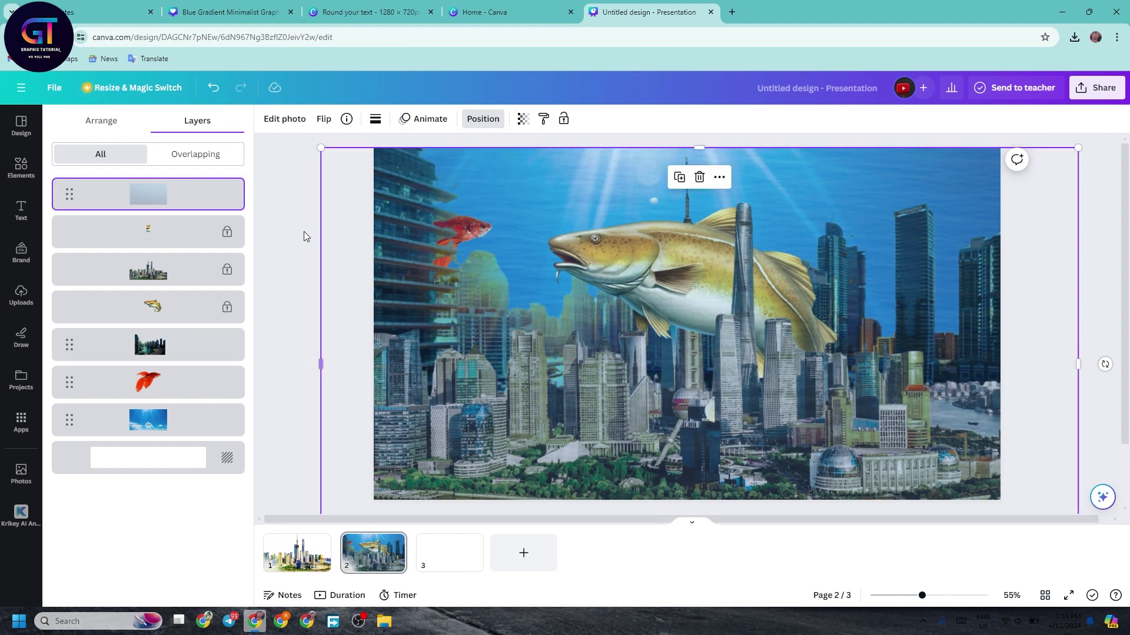
left_click(451, 233)
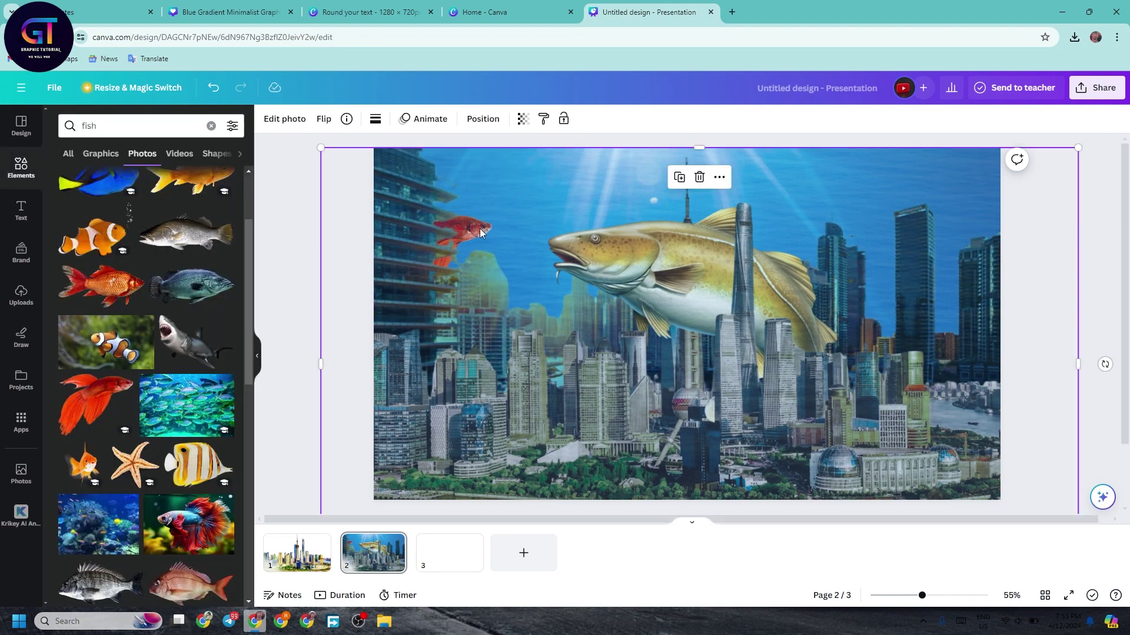
Select the red betta layer and fine-tune the fish's size and position beside the tall building in the upper left.
left_click(483, 119)
left_click(135, 380)
left_click_drag(465, 241, 495, 235)
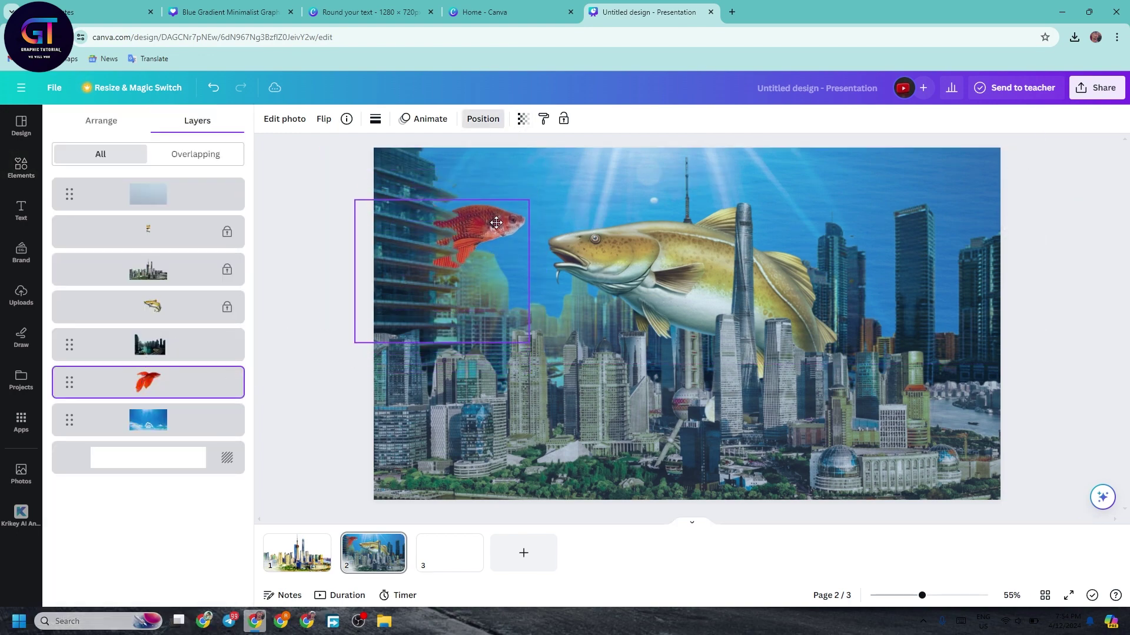
mouse_move(494, 236)
left_mouse_down()
mouse_move(520, 221)
mouse_move(486, 238)
left_mouse_up()
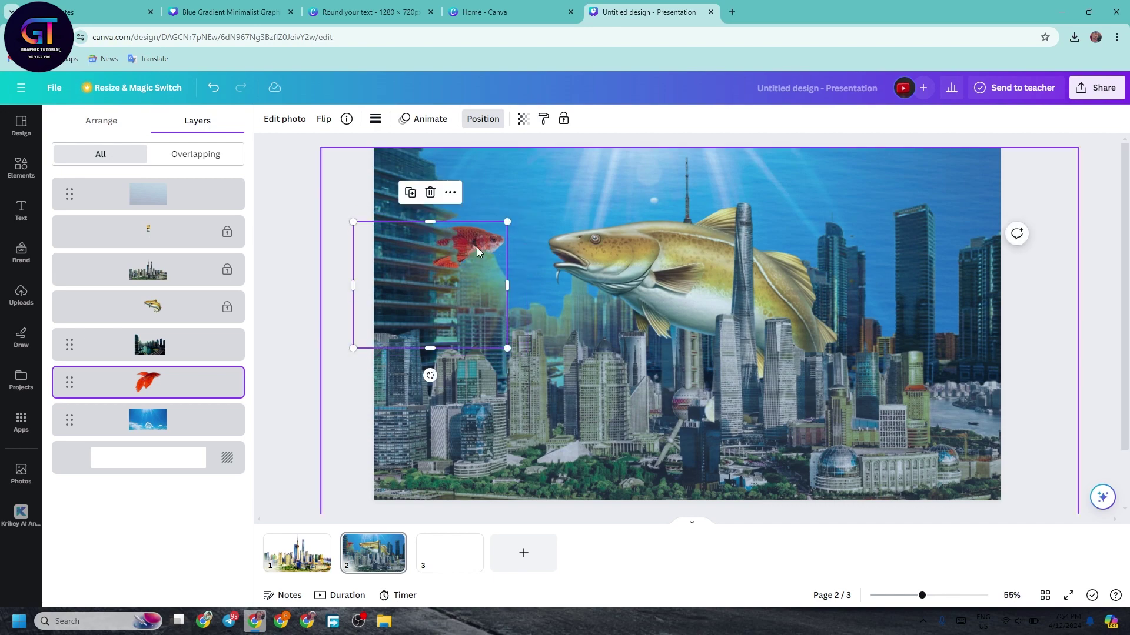
Search the elements for "fish" again, find the orange goldfish among the photos, and add it to the page.
left_click(21, 168)
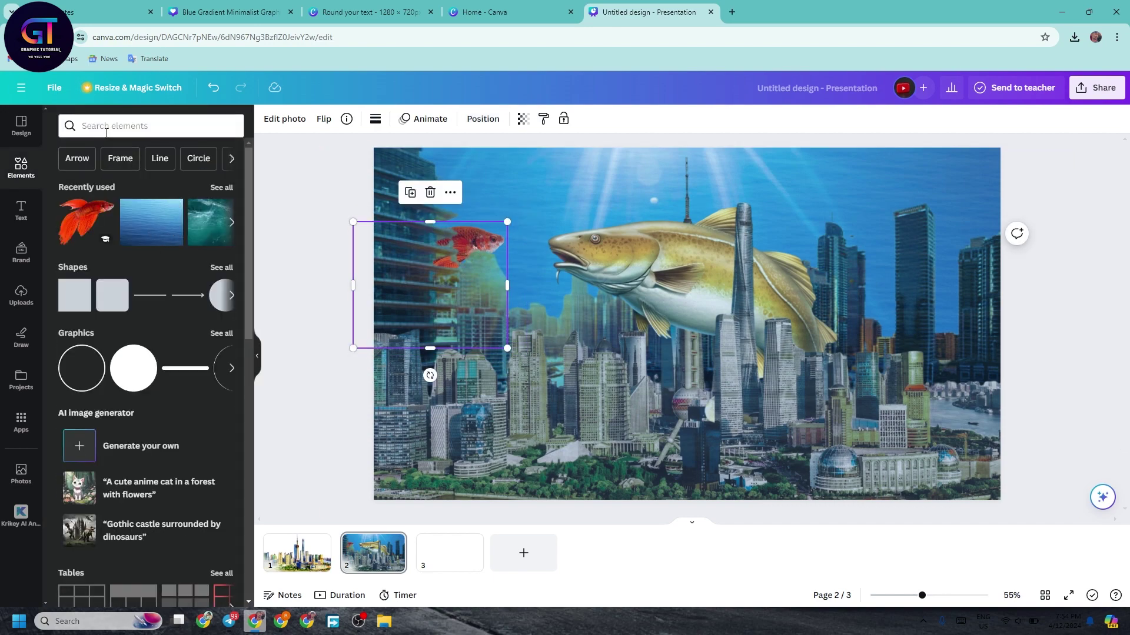
left_click(135, 126)
left_click(127, 185)
left_click(215, 217)
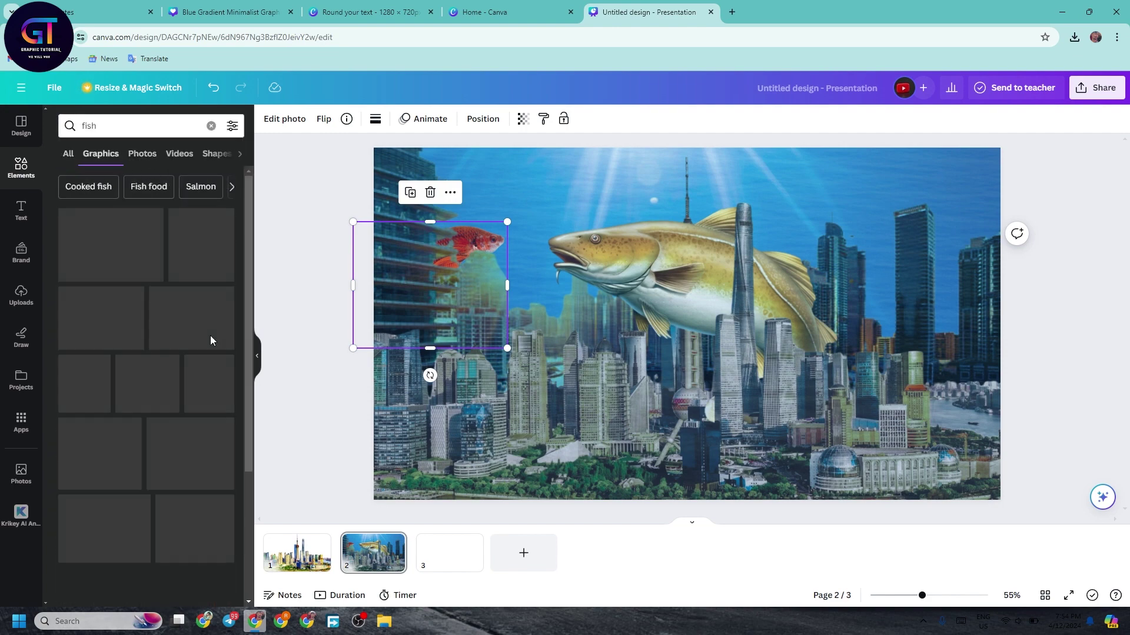
left_click(142, 153)
scroll(149, 362, "down", 10)
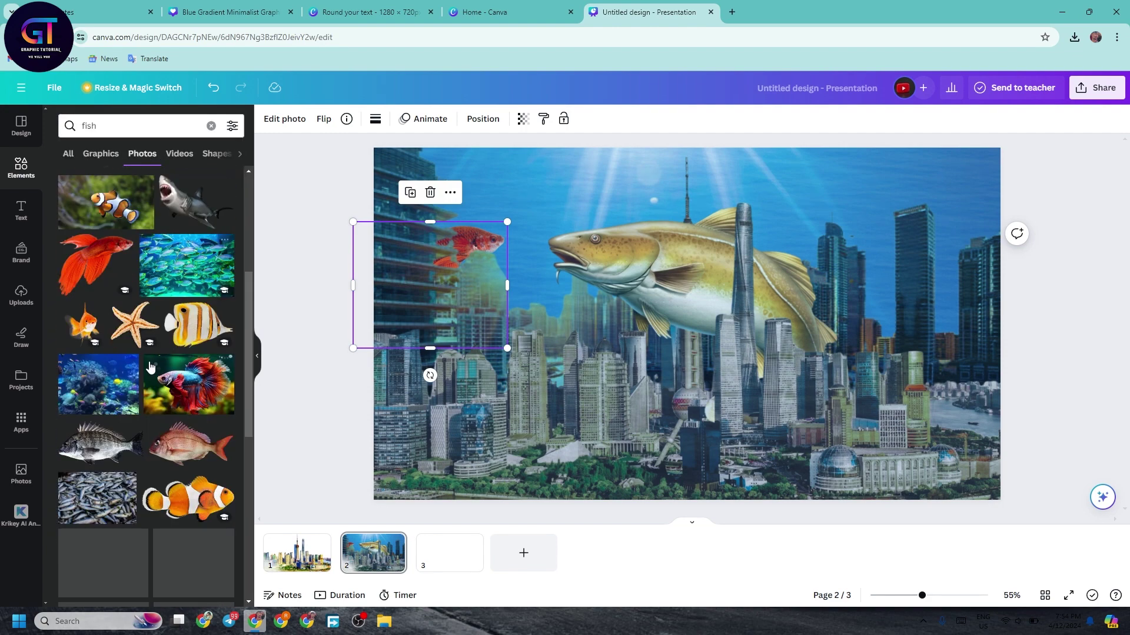
scroll(150, 362, "down", 8)
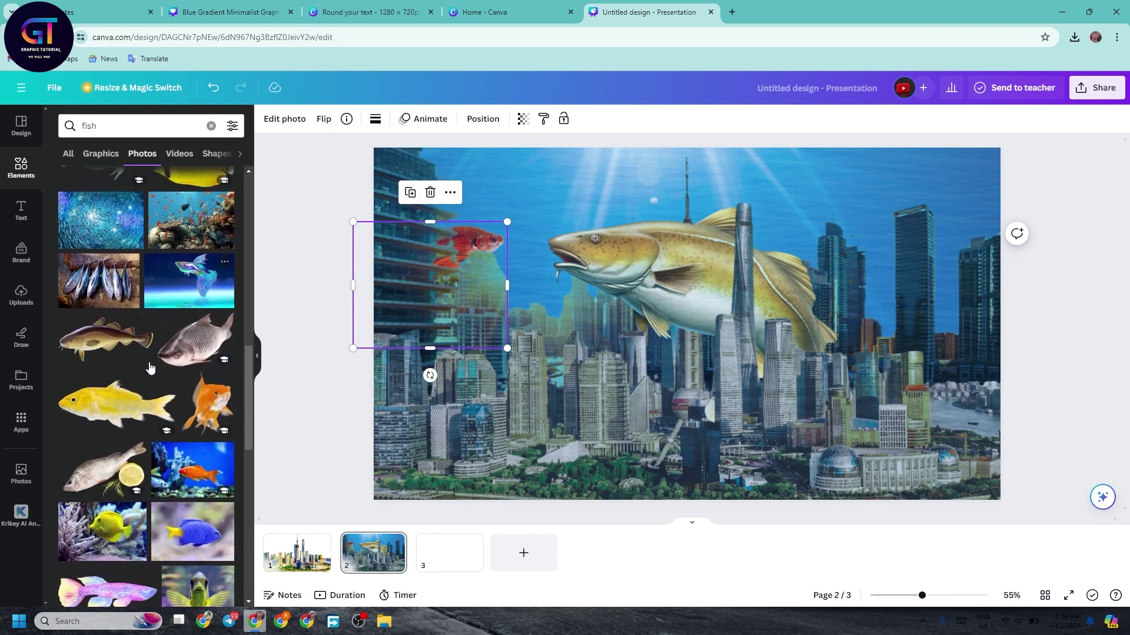
scroll(151, 367, "down", 10)
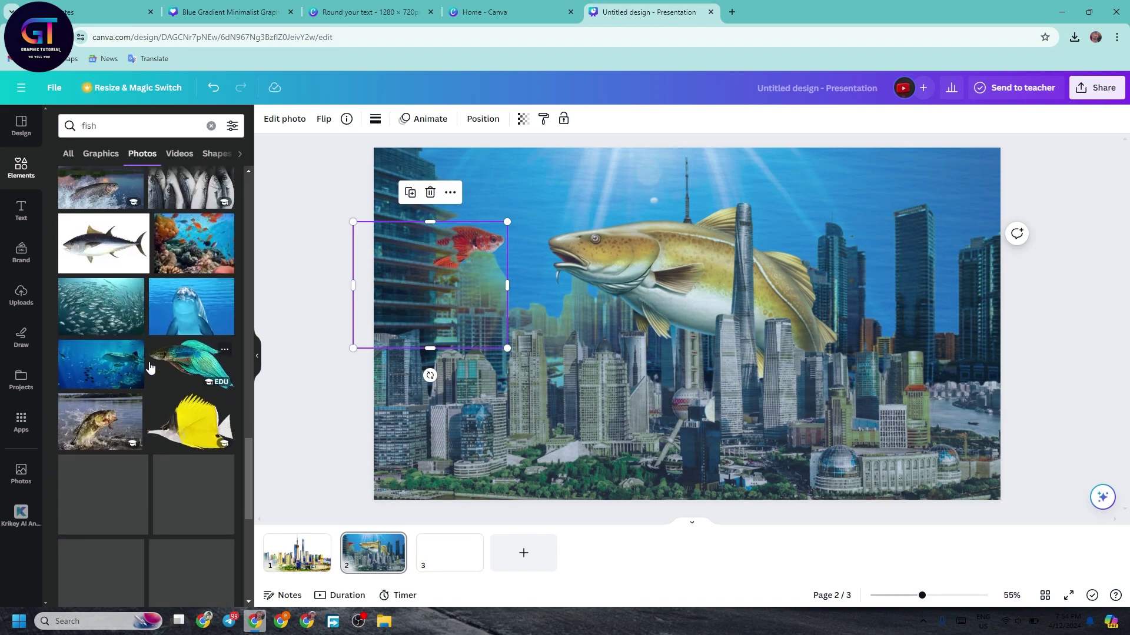
scroll(152, 353, "down", 5)
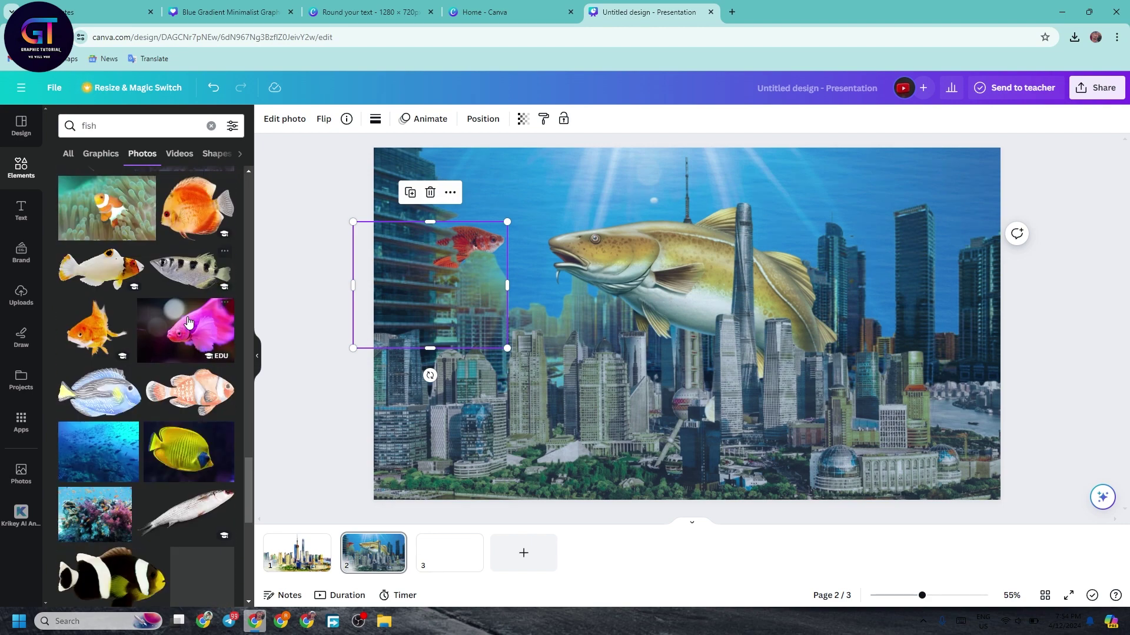
left_click_drag(97, 329, 841, 395)
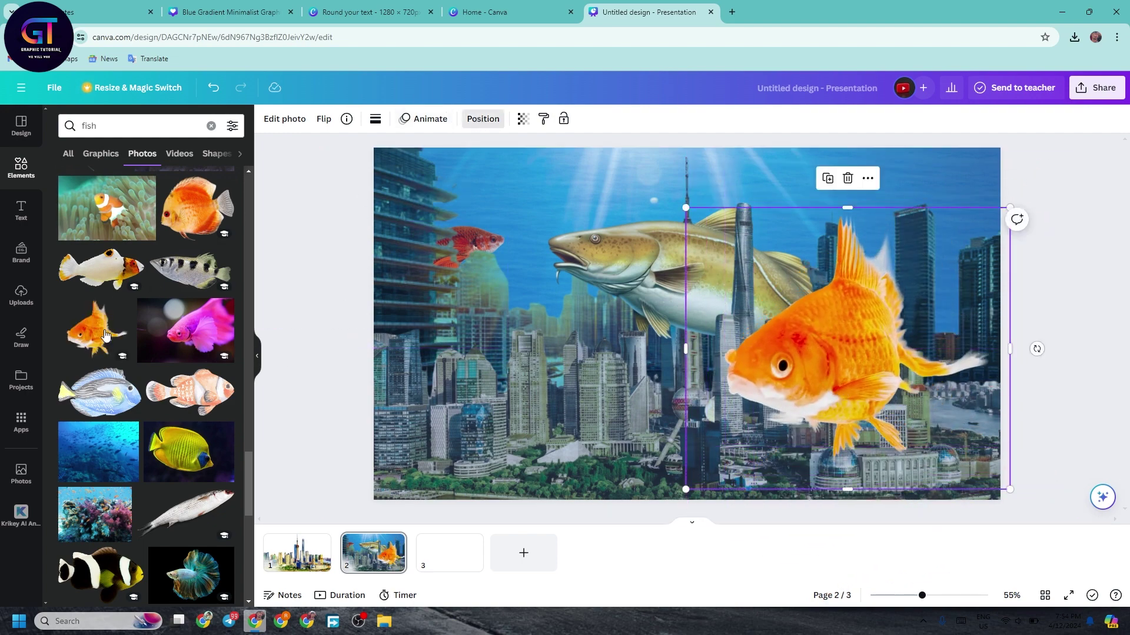
Move the goldfish layer directly behind the foreground skyline, then resize and position the fish at the page's right edge.
left_click(483, 118)
left_click_drag(147, 194, 174, 335)
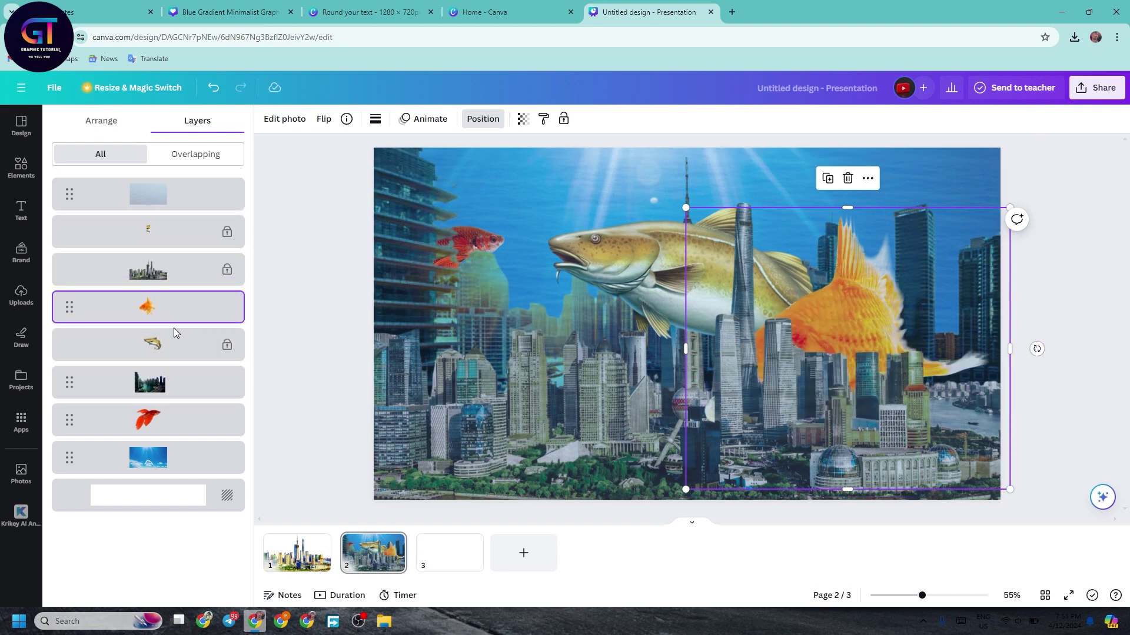
left_click_drag(686, 208, 788, 244)
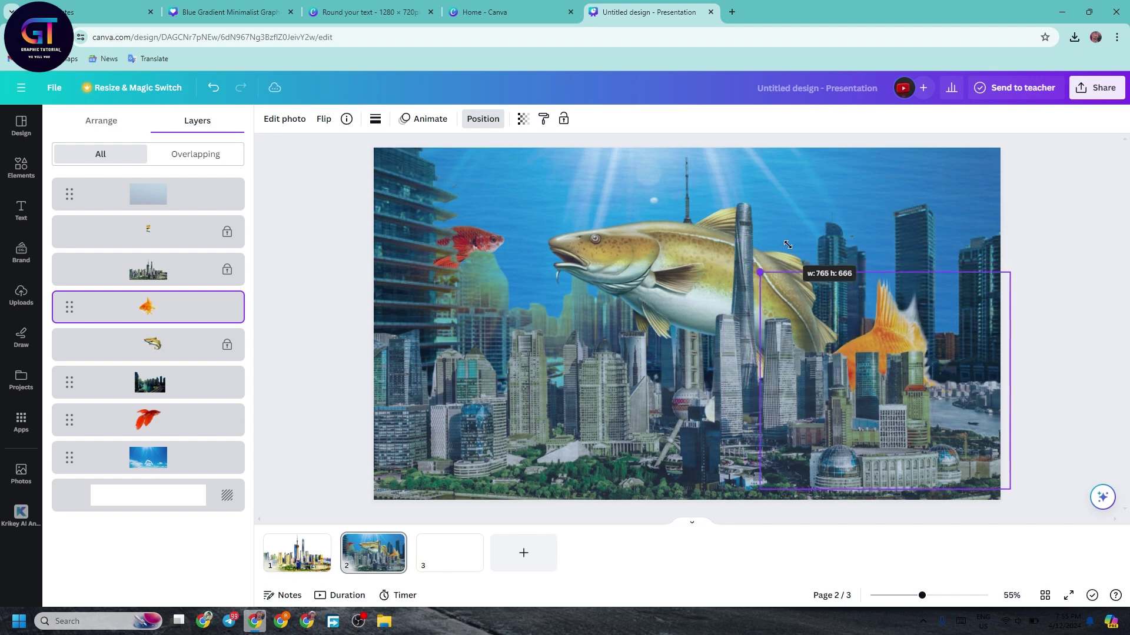
left_click_drag(835, 284, 935, 259)
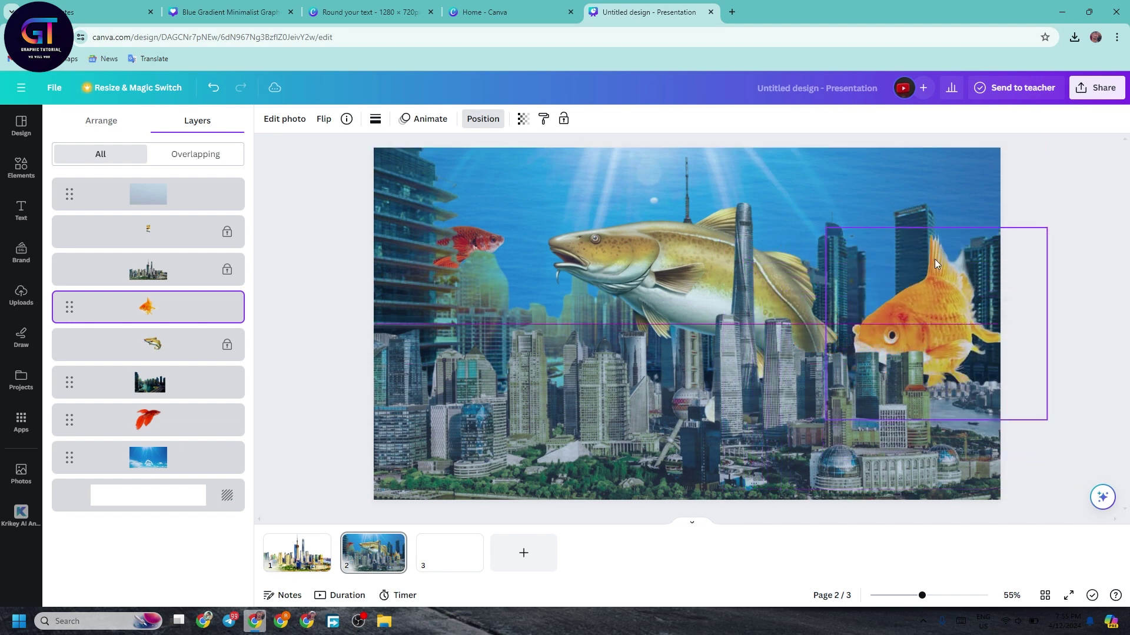
left_click_drag(830, 233, 759, 176)
left_click_drag(885, 173, 935, 218)
Duplicate the goldfish, crop the copy to its head, and place that layer directly above the foreground skyline.
left_click(918, 194)
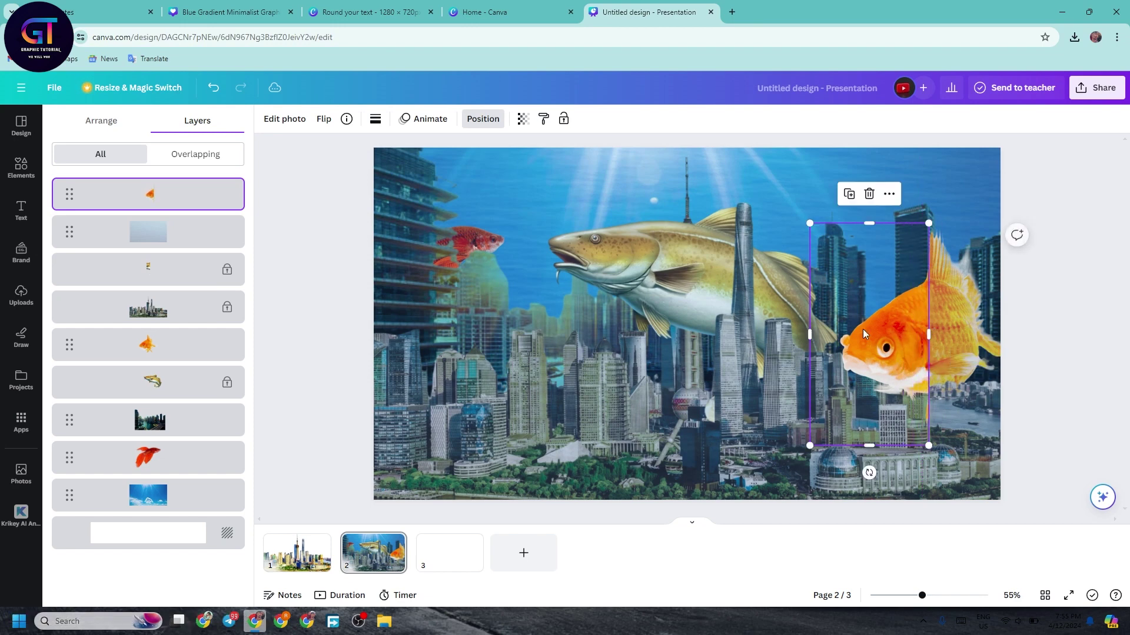
left_click_drag(853, 331, 840, 333)
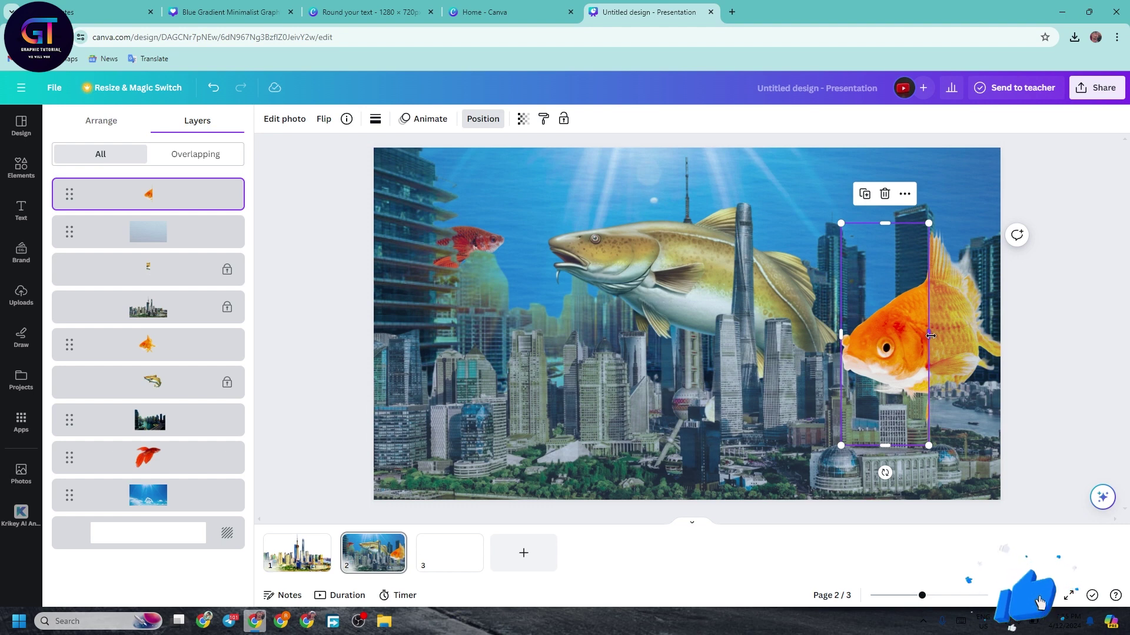
mouse_move(930, 335)
left_mouse_down()
mouse_move(951, 335)
mouse_move(928, 339)
left_mouse_up()
left_click_drag(120, 210, 115, 327)
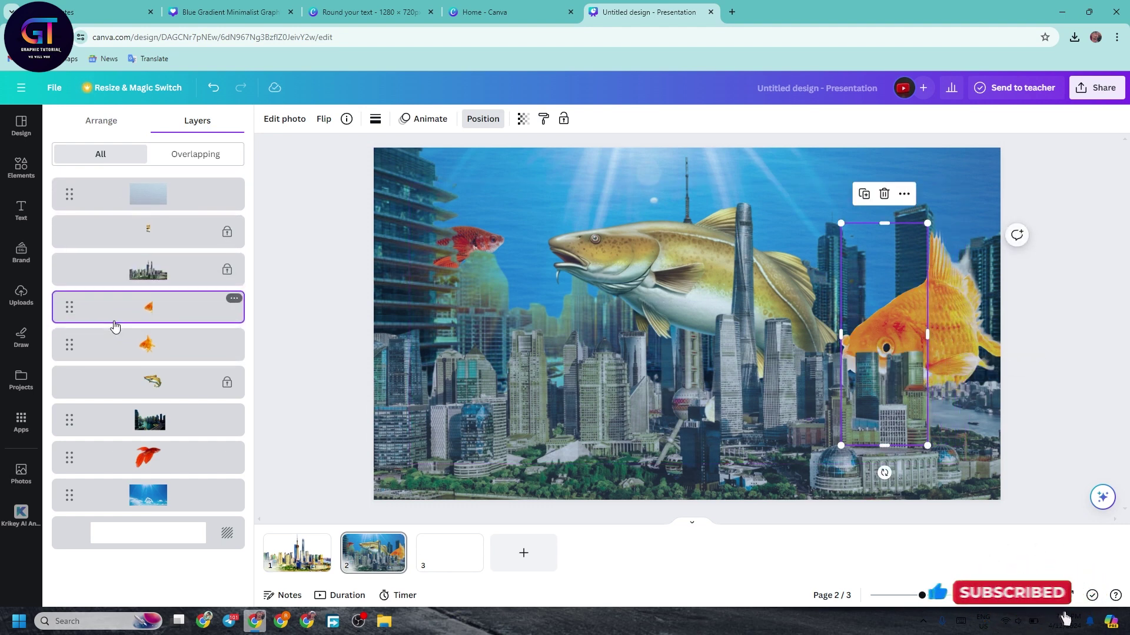
left_click_drag(128, 263, 129, 263)
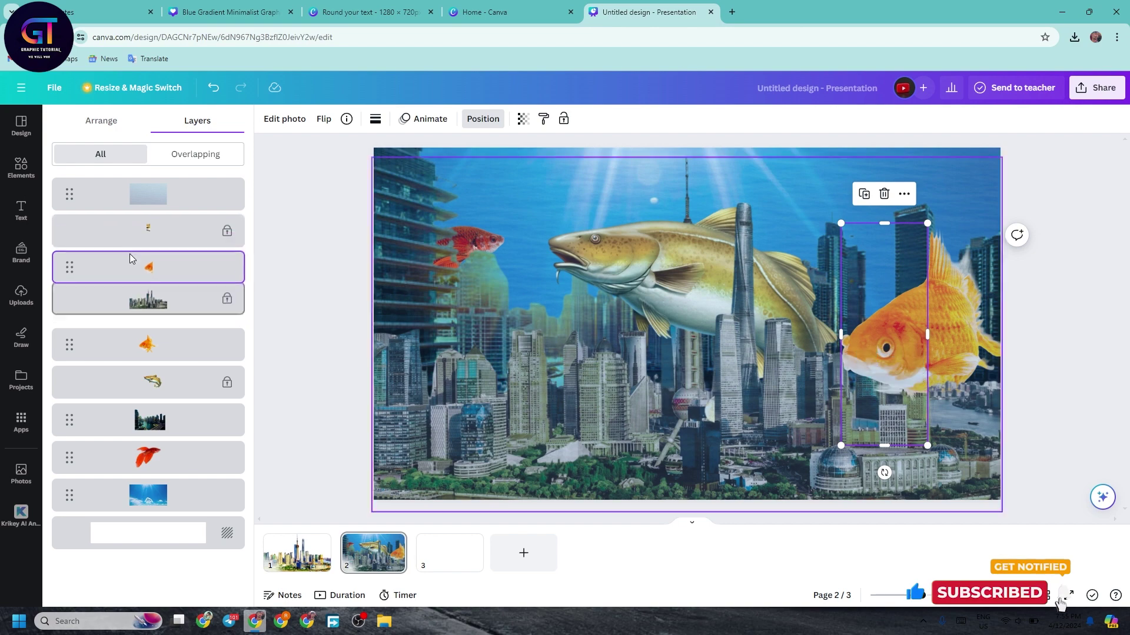
left_click(906, 373)
key("Escape")
Look through more "fish" photos, then switch to the graphics results and browse them for another element.
scroll(147, 365, "down", 10)
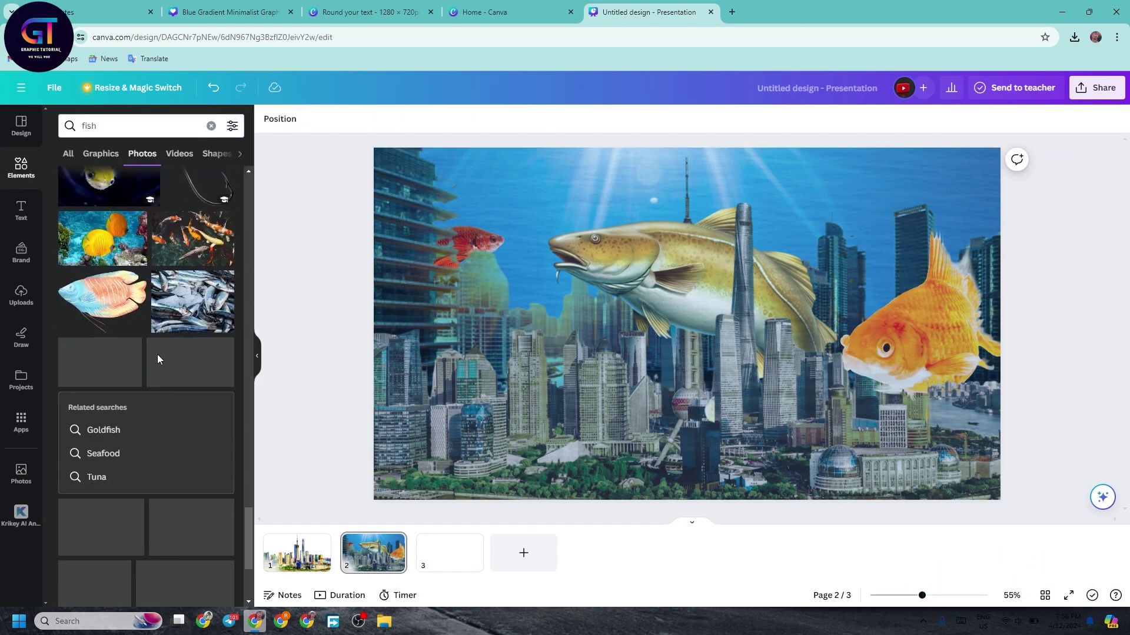
scroll(139, 385, "down", 5)
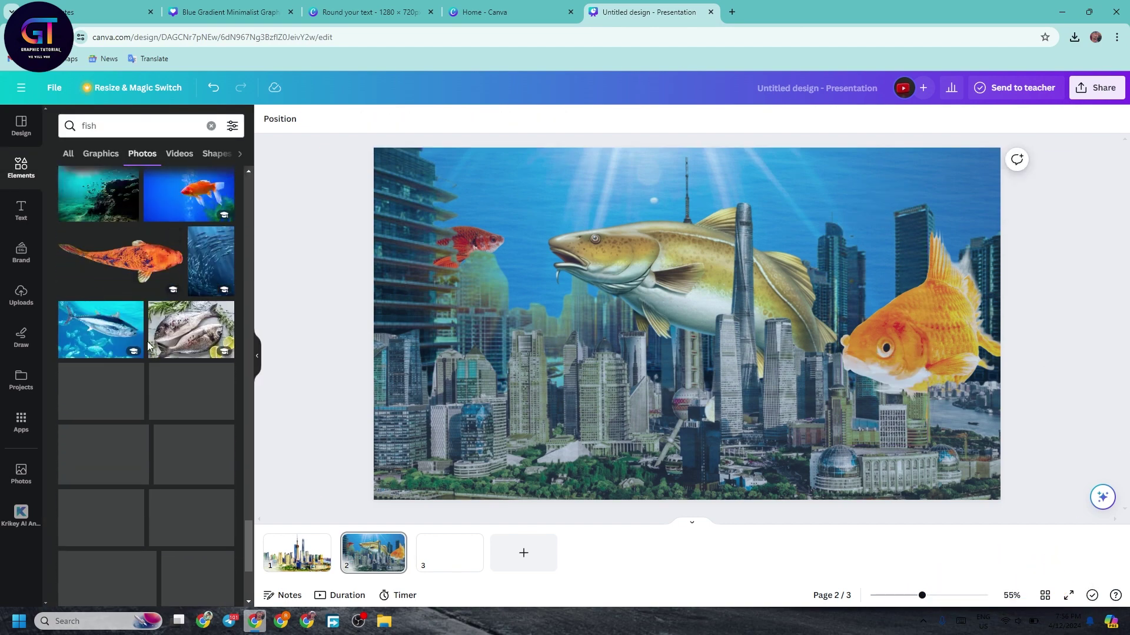
left_click(101, 153)
scroll(178, 278, "down", 8)
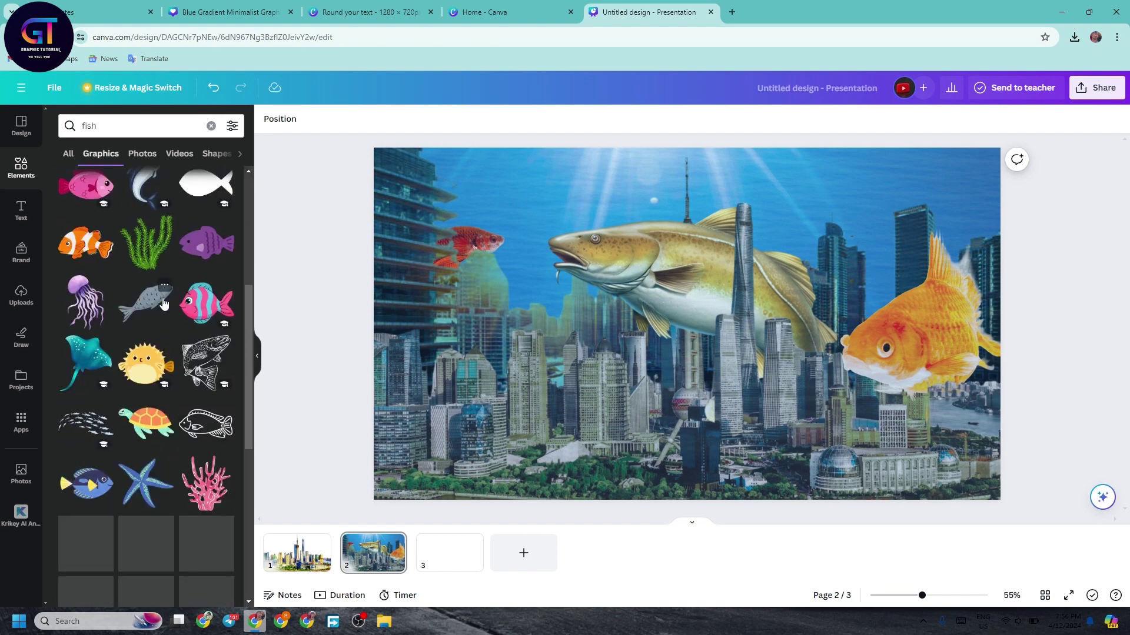
scroll(135, 315, "down", 10)
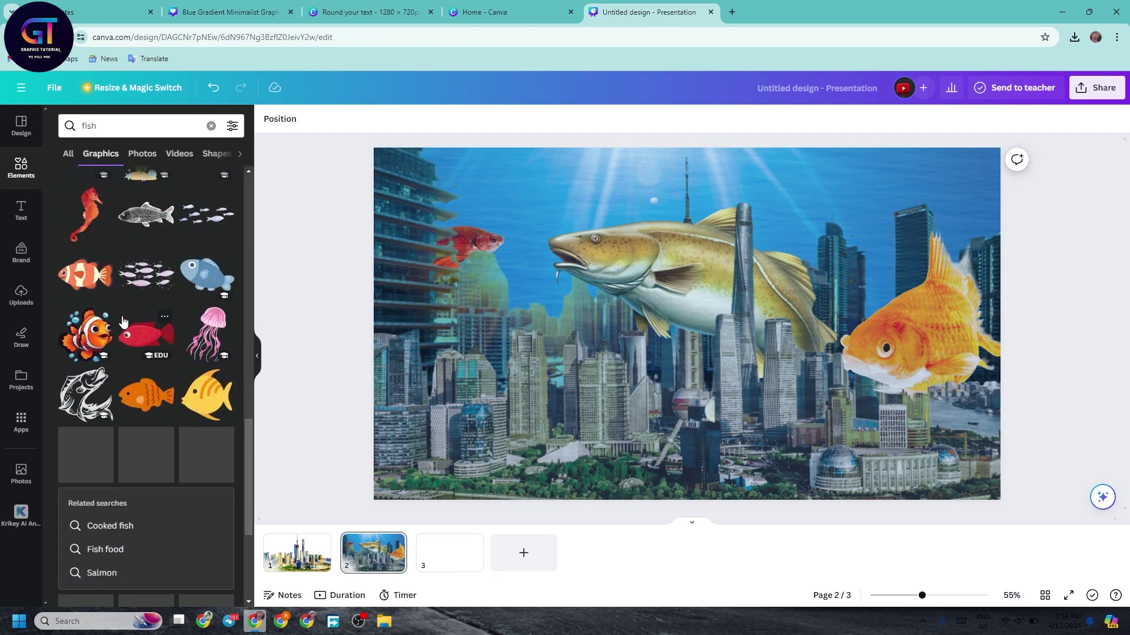
scroll(123, 322, "down", 3)
Try the green school-of-fish graphic over the lower buildings at a larger size, and delete it from the page.
left_click_drag(206, 332, 567, 443)
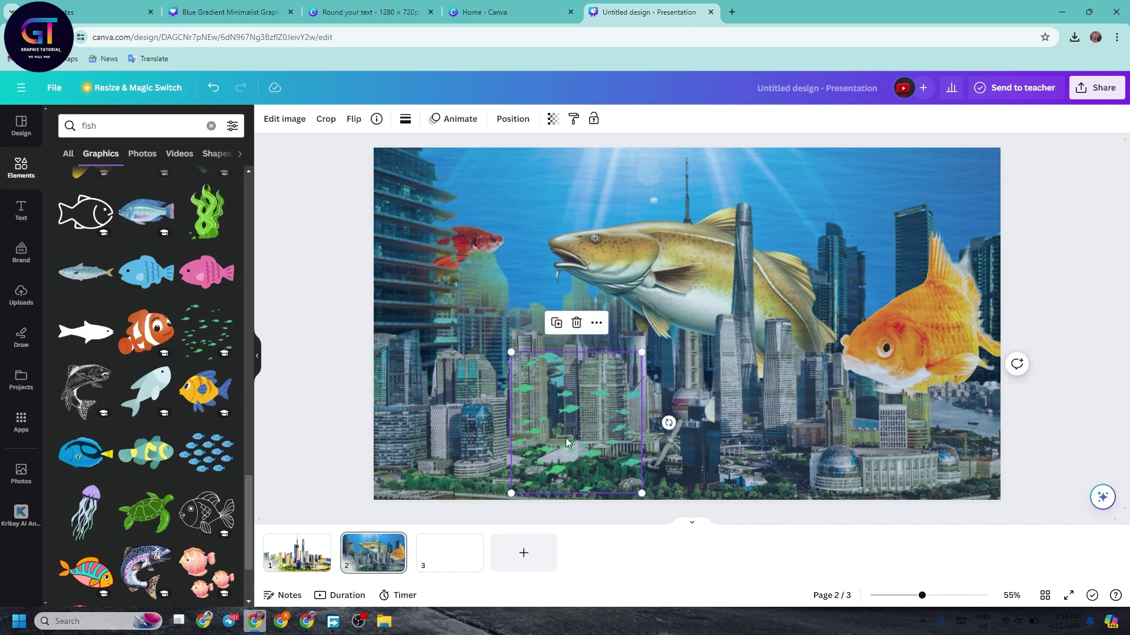
left_click_drag(639, 353, 976, 359)
key("ctrl+z")
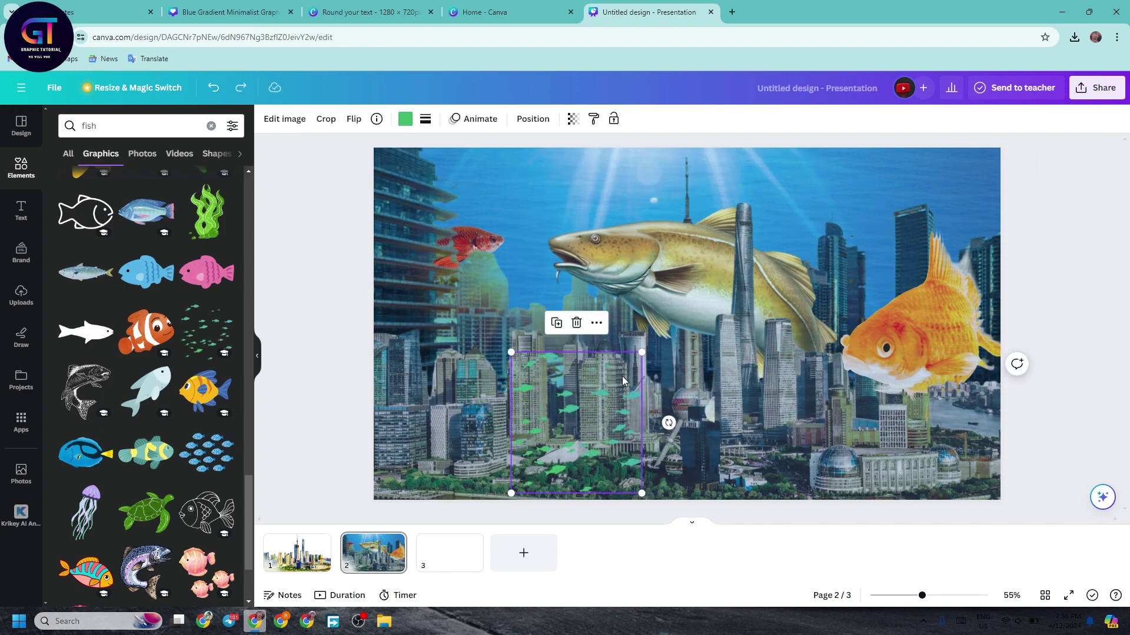
left_click_drag(645, 369, 776, 223)
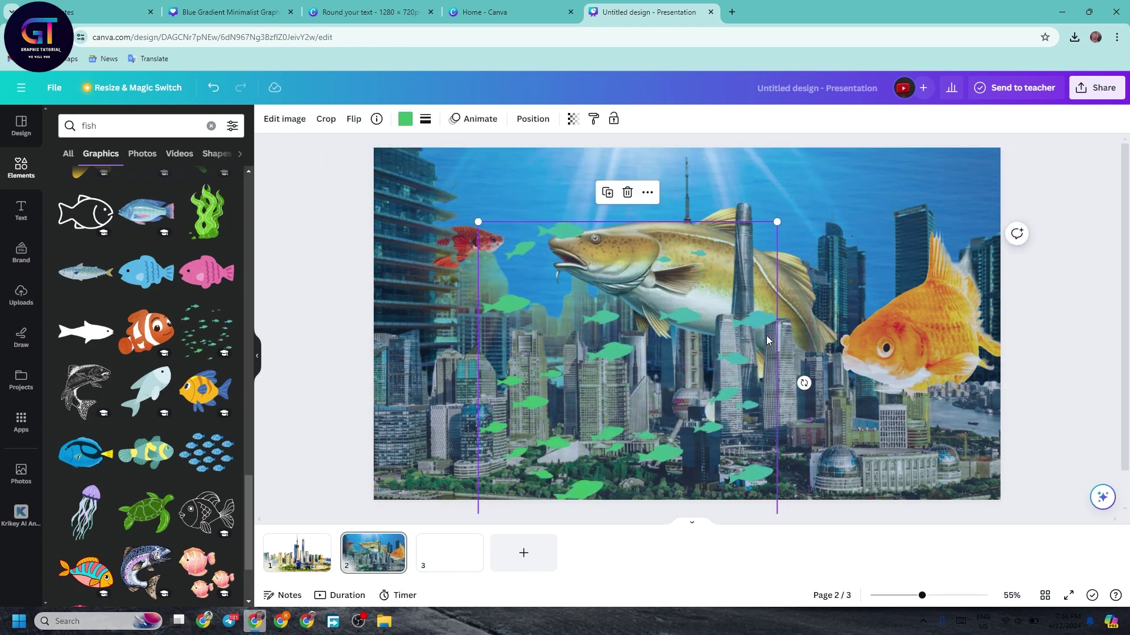
left_click_drag(477, 220, 685, 498)
key("Delete")
Find the underwater frame graphic with coral, shells and fish, add it to the page, and stretch it over the whole page.
scroll(150, 404, "down", 7)
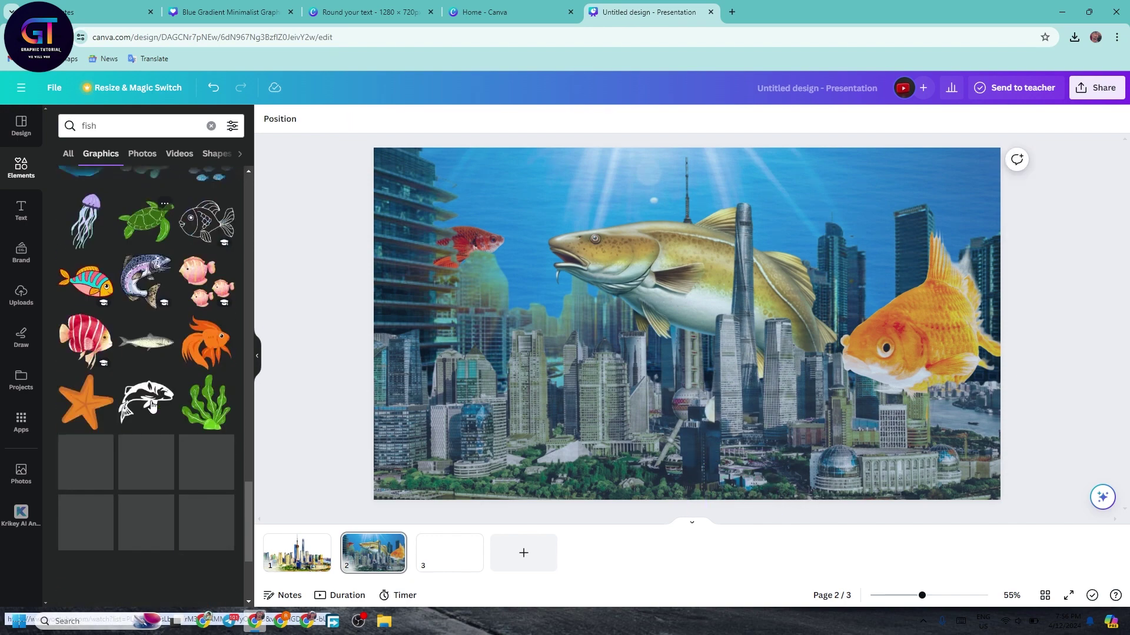
scroll(150, 404, "down", 10)
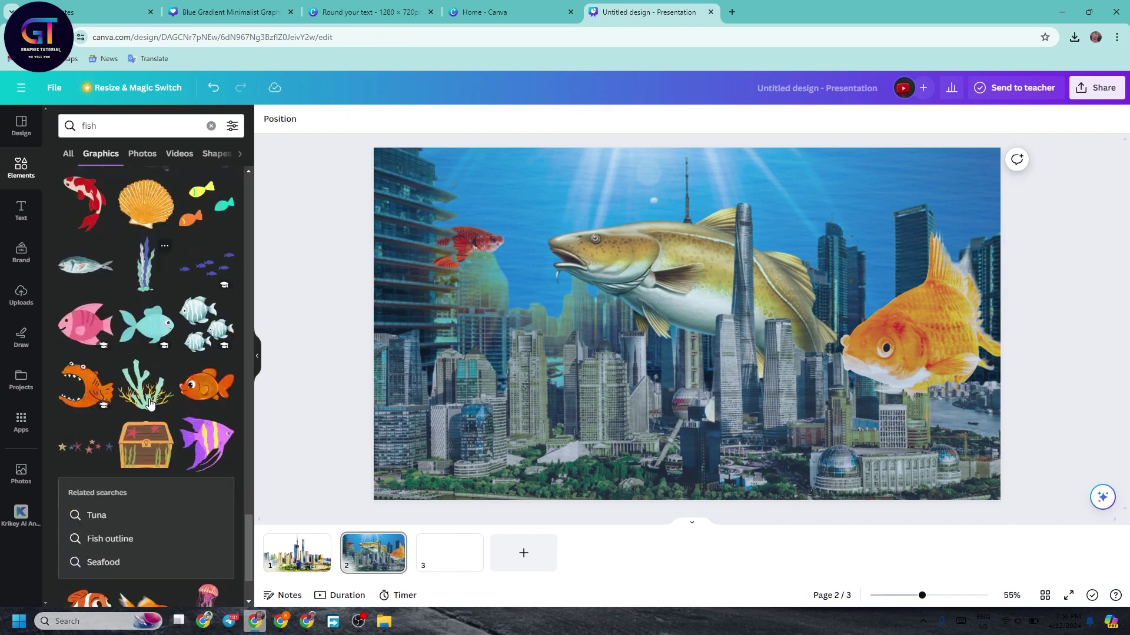
scroll(149, 404, "down", 5)
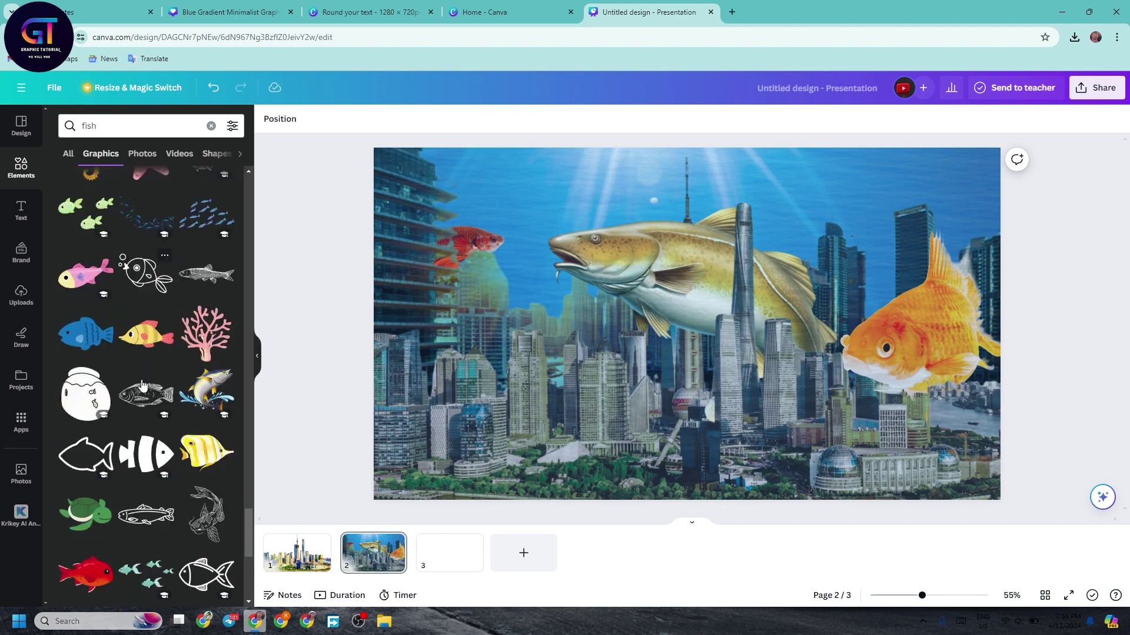
scroll(142, 385, "down", 4)
scroll(142, 385, "down", 6)
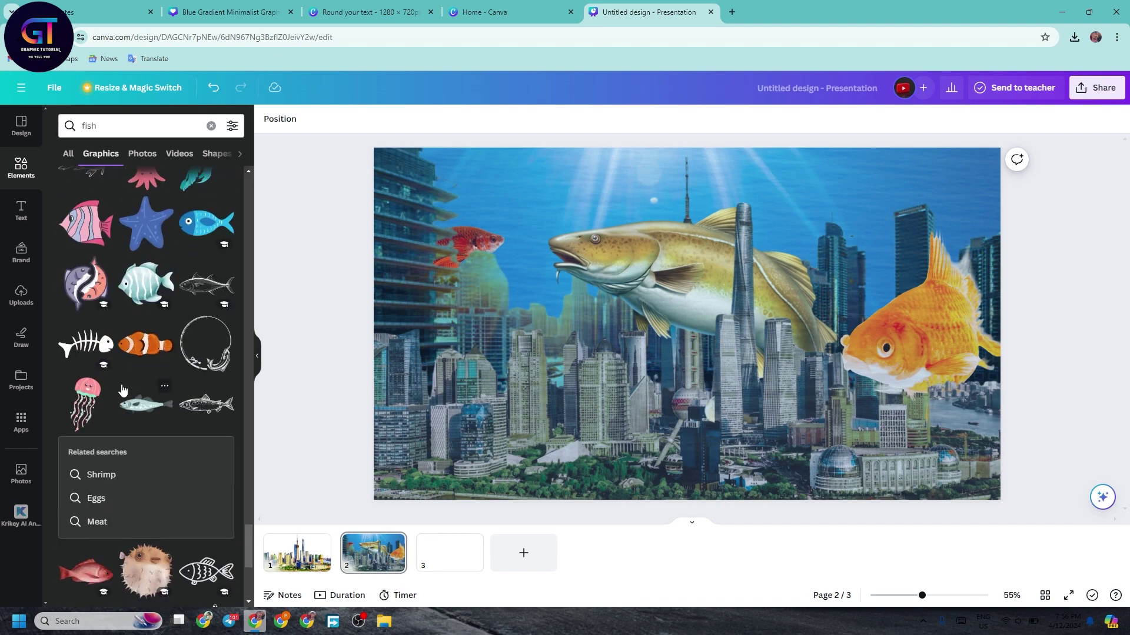
scroll(115, 386, "down", 1)
scroll(98, 340, "down", 3)
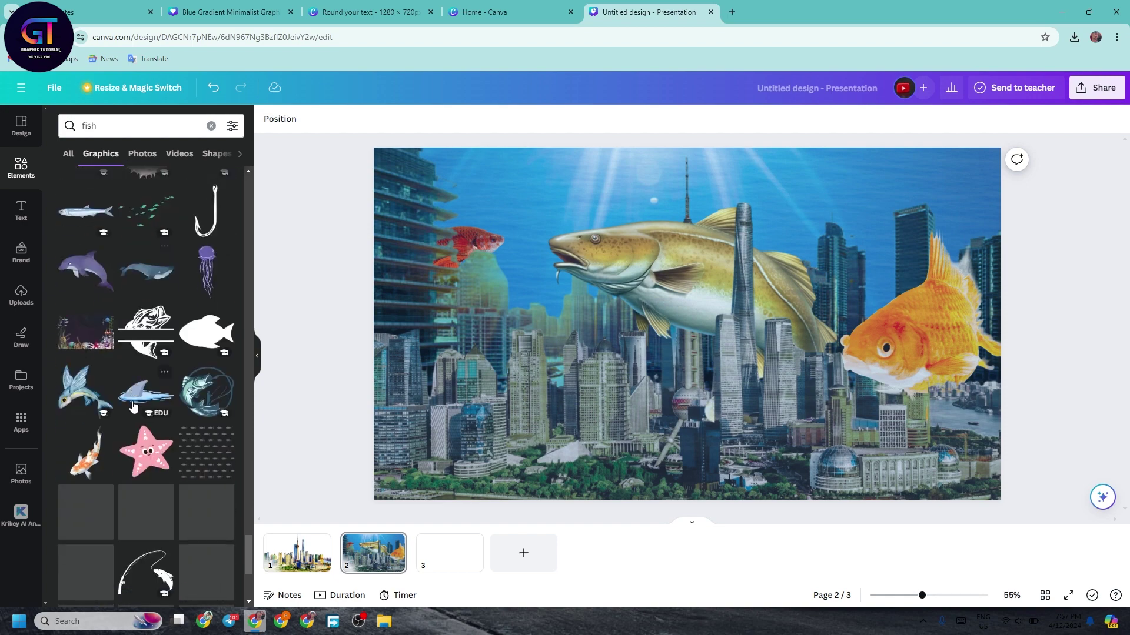
left_click_drag(98, 340, 730, 419)
left_click_drag(818, 359, 1044, 365)
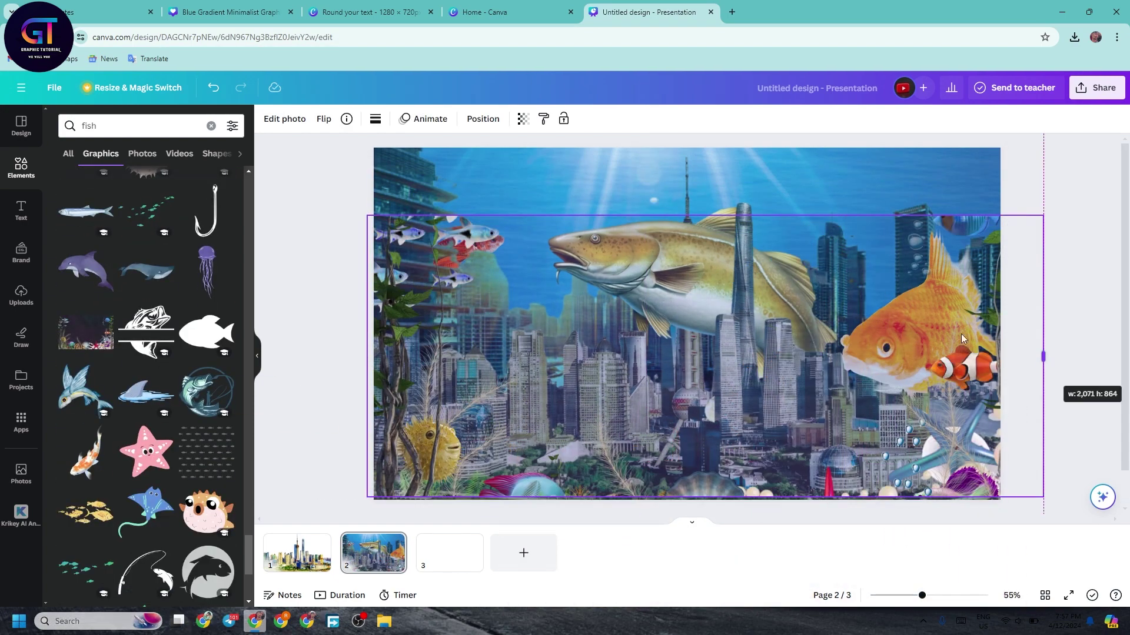
left_click_drag(705, 216, 708, 125)
mouse_move(704, 498)
left_mouse_down()
mouse_move(710, 521)
mouse_move(712, 434)
mouse_move(713, 509)
left_mouse_up()
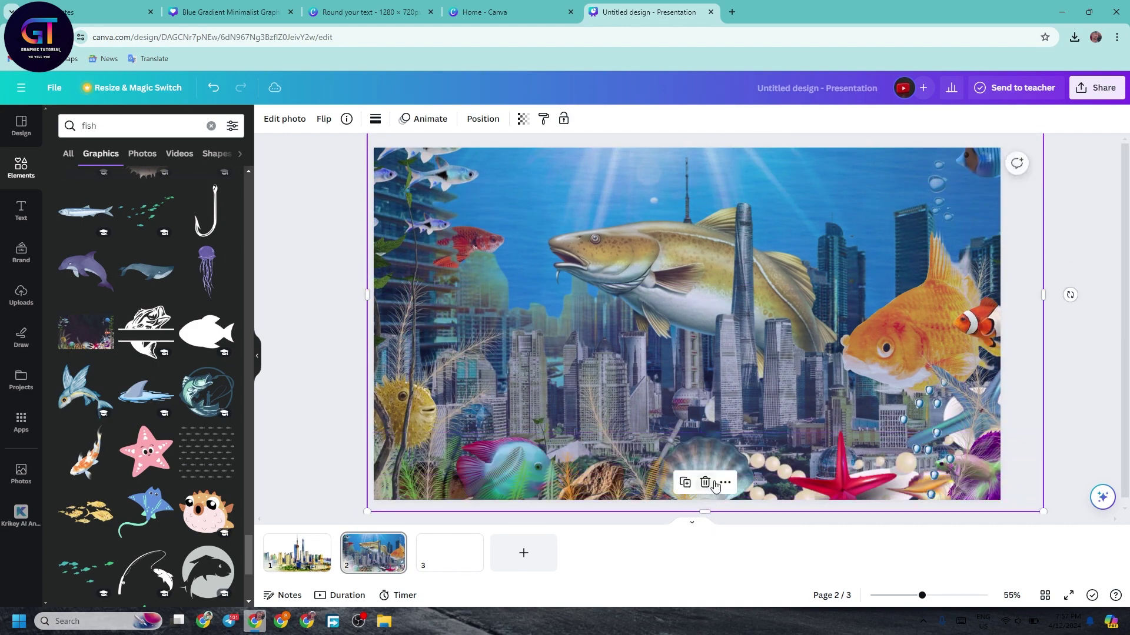
Enlarge and shift the underwater frame so only its small silver fish and plants show along the page's left side.
left_click_drag(713, 454, 779, 627)
left_click_drag(429, 241, 226, 110)
left_click_drag(398, 304, 532, 323)
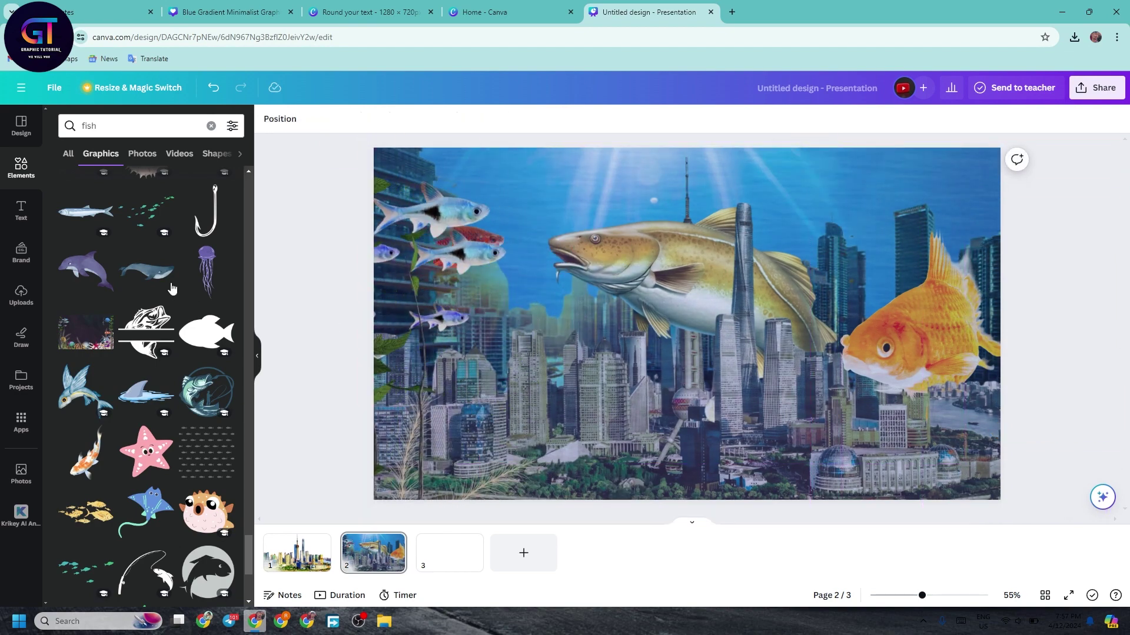
Search the elements for "sea grass" and browse its photo results for an underwater plant image.
triple_click(174, 130)
key("BackSpace")
type("sea")
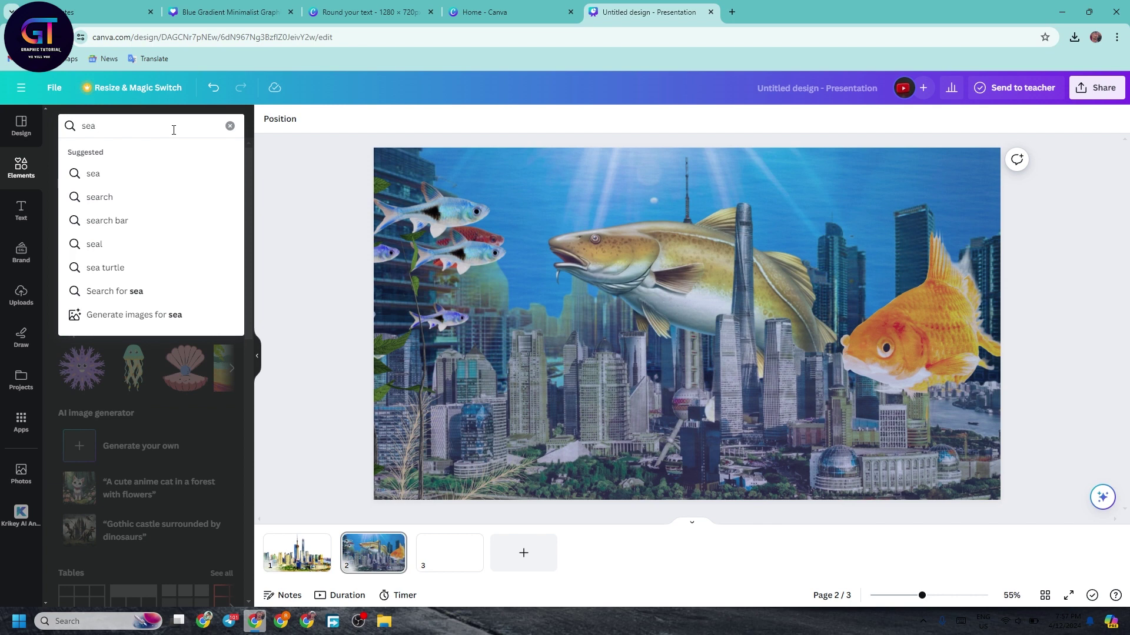
type(" grass")
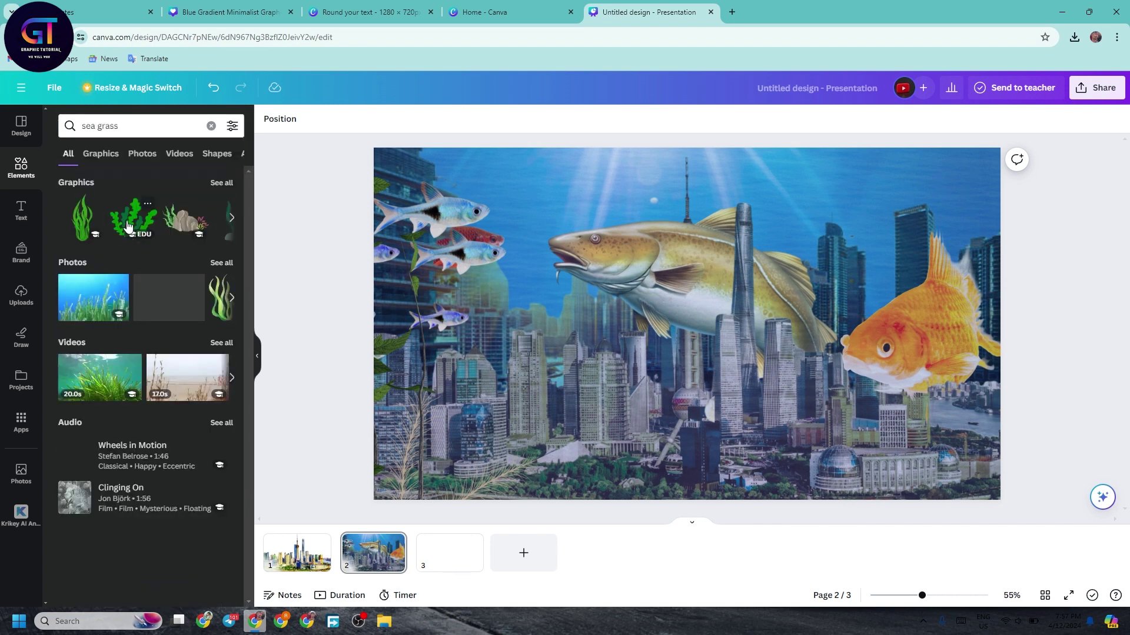
left_click(227, 263)
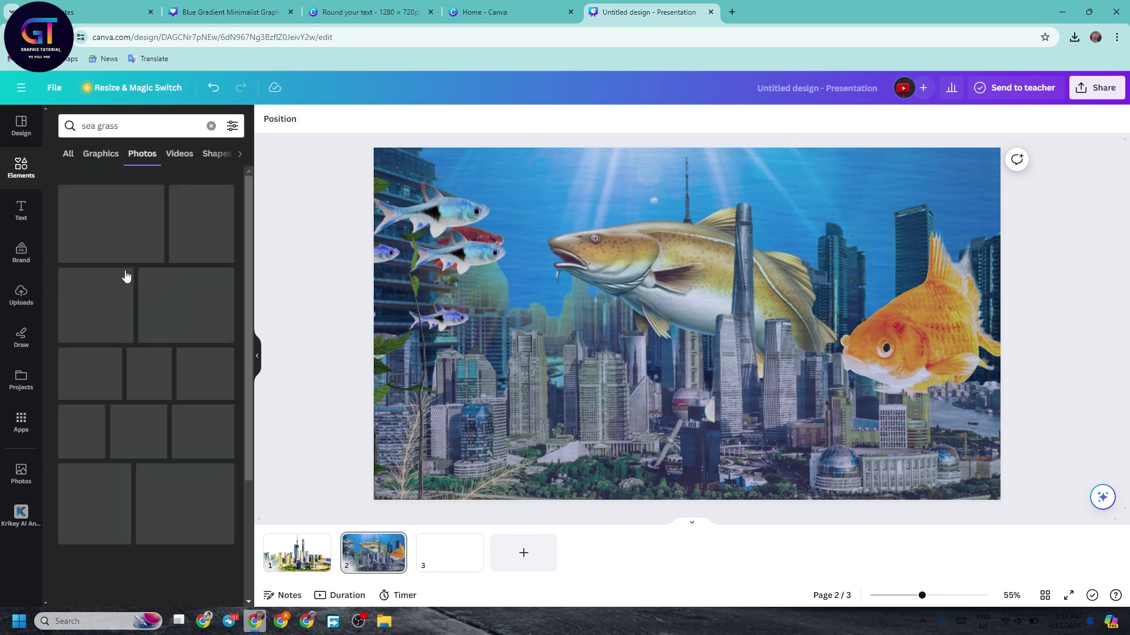
scroll(126, 277, "down", 5)
scroll(135, 345, "down", 10)
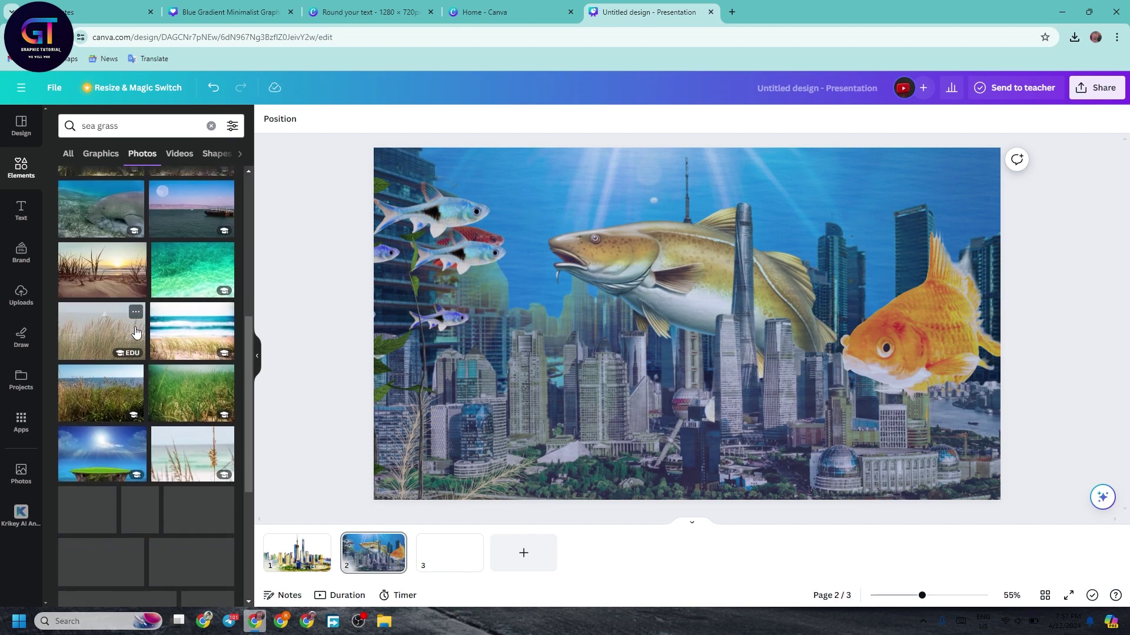
scroll(149, 449, "down", 10)
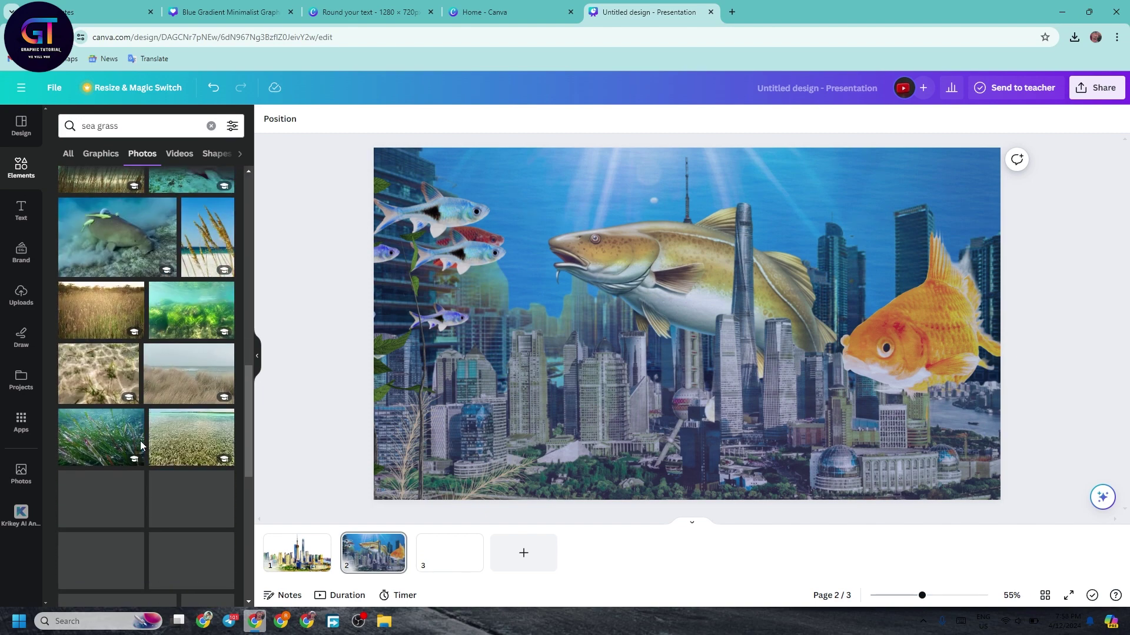
scroll(135, 442, "down", 5)
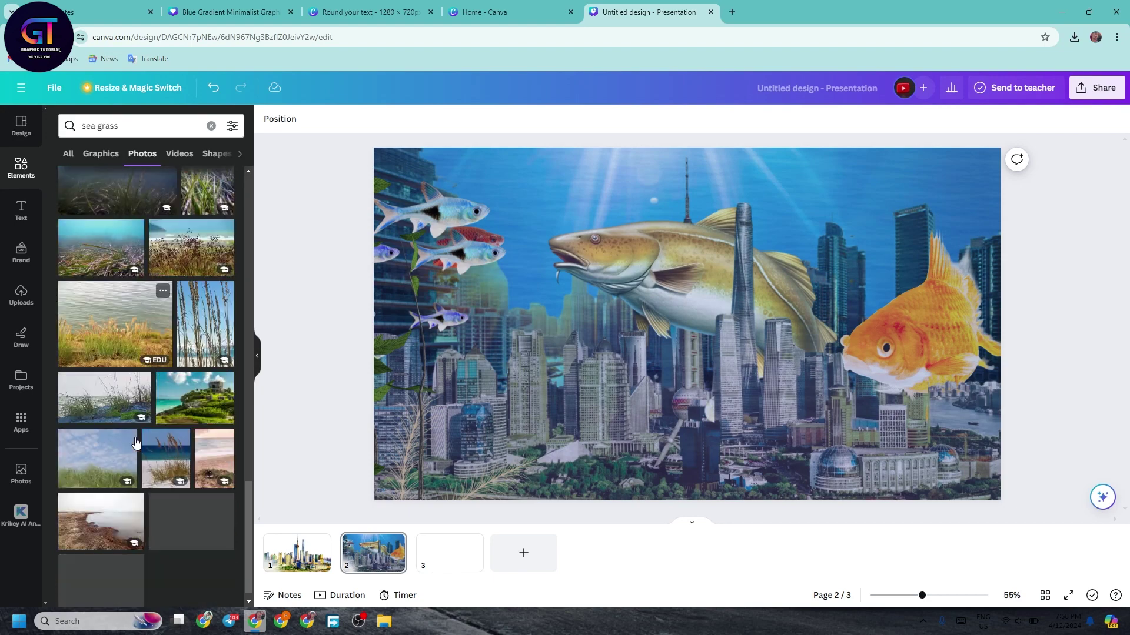
scroll(111, 377, "down", 5)
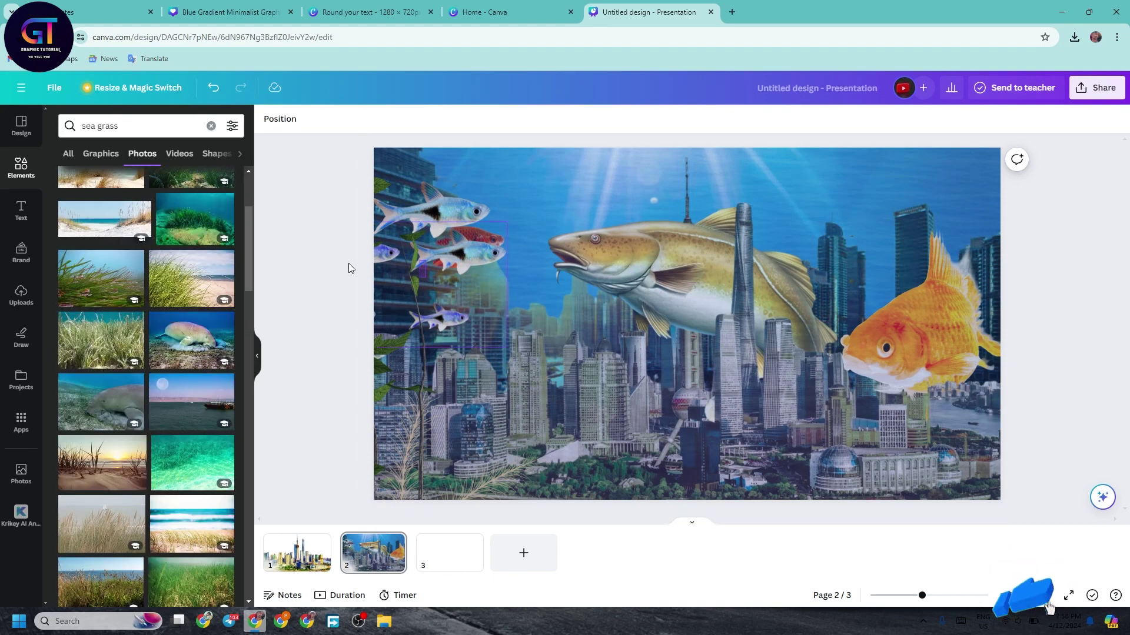
Move the underwater frame farther past the page's left edge so its small silver fish are mostly cropped off.
left_click(280, 119)
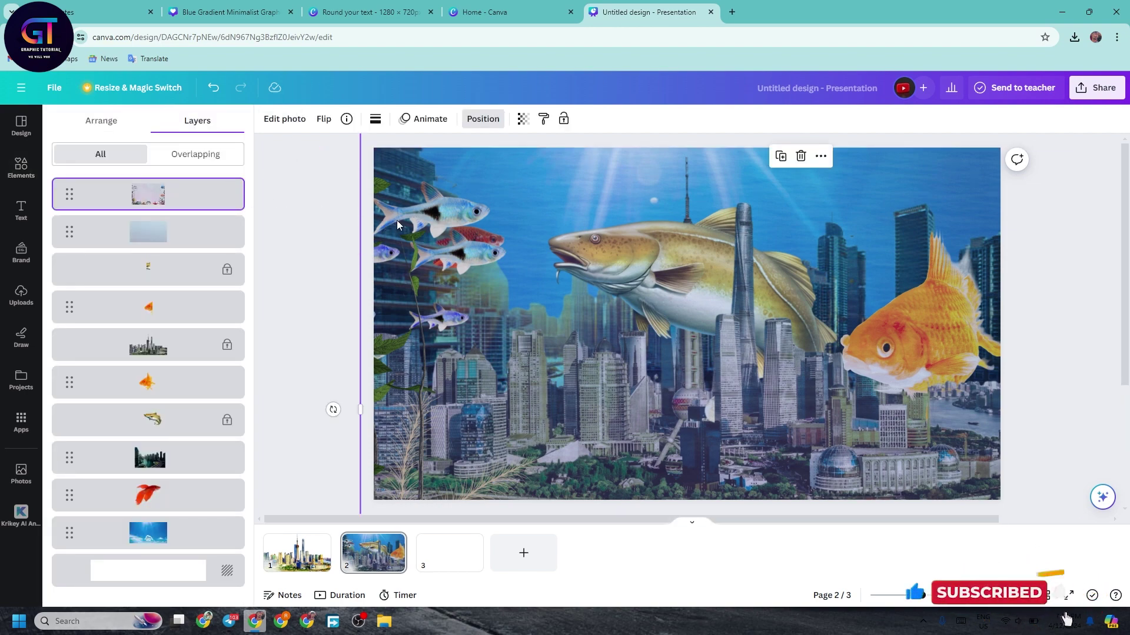
left_click_drag(396, 224, 309, 214)
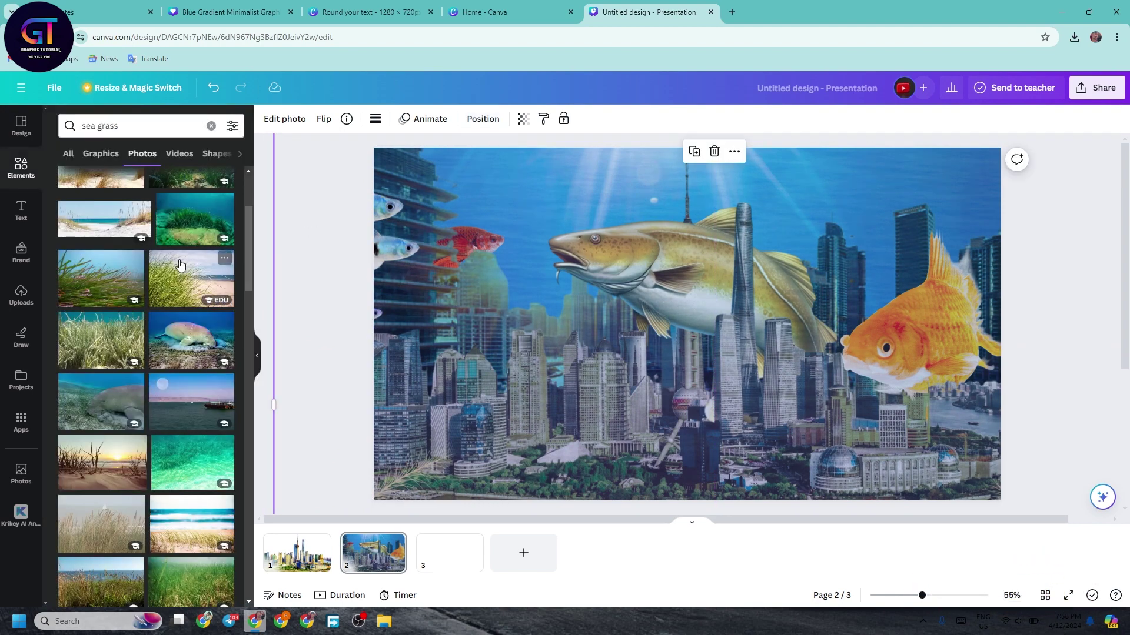
Browse more "sea grass" photos and the "water drop" photo results for another element, and return to page 2.
scroll(181, 265, "up", 3)
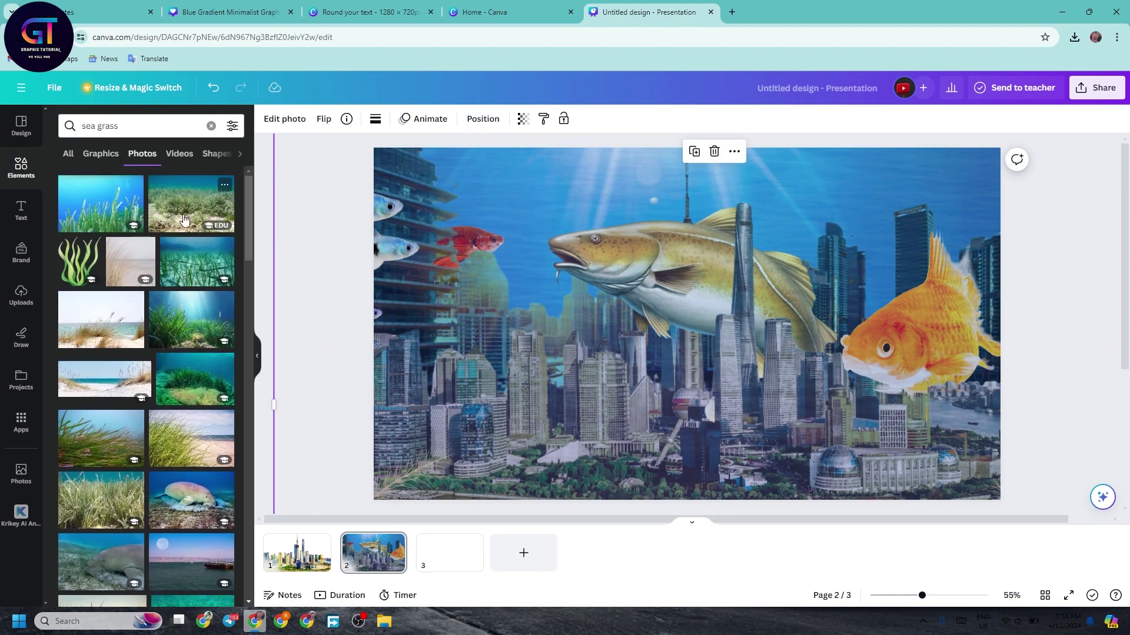
scroll(168, 302, "down", 10)
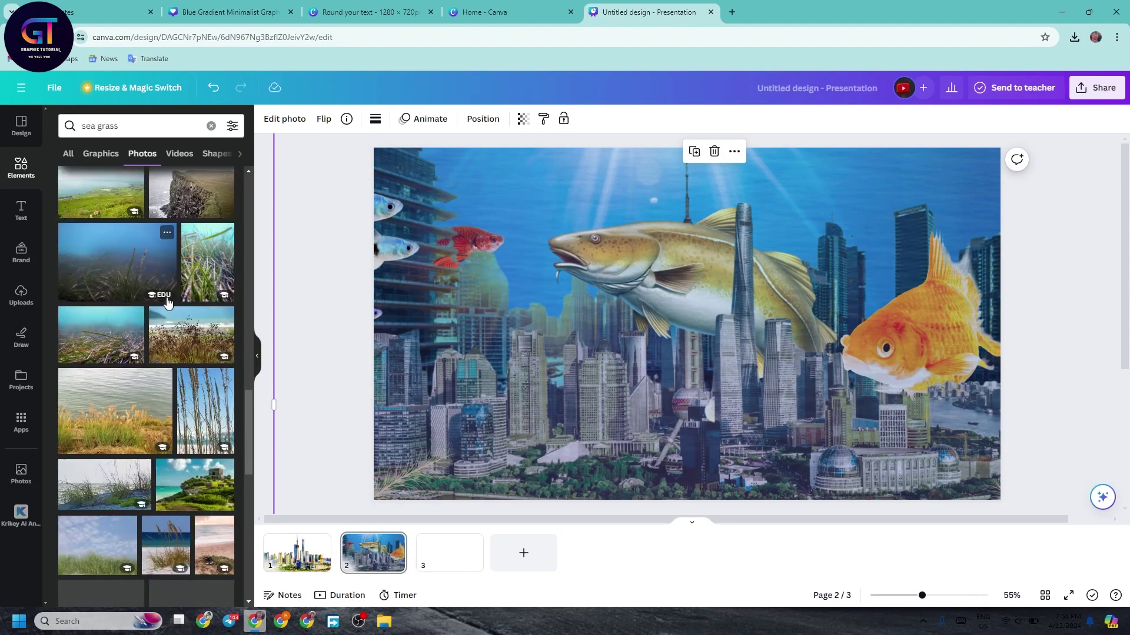
scroll(167, 302, "down", 10)
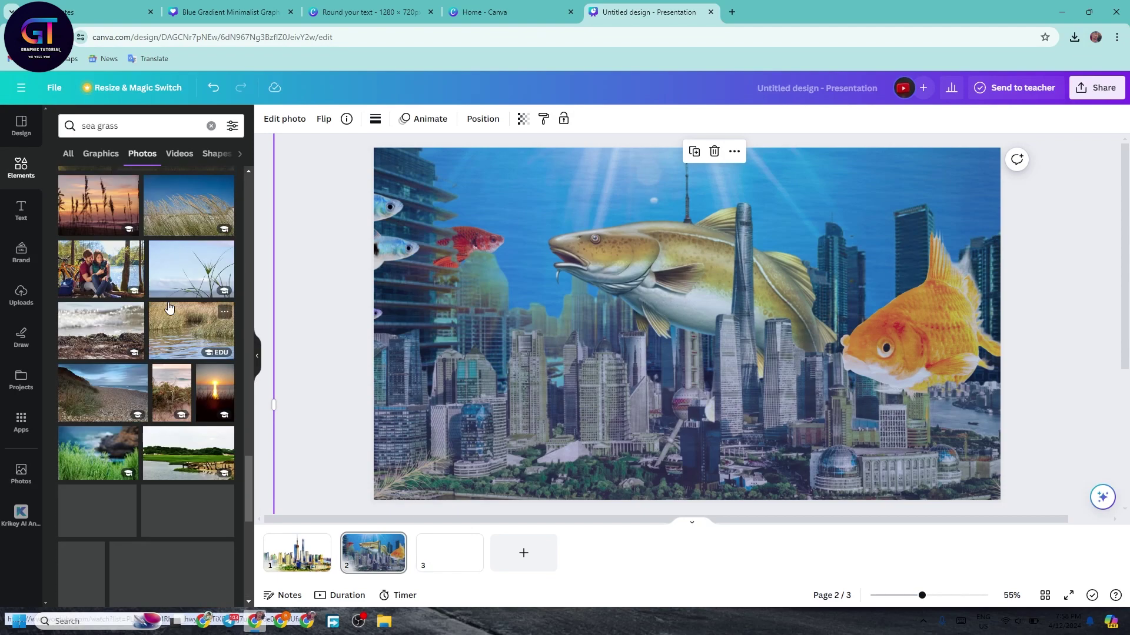
scroll(168, 306, "down", 10)
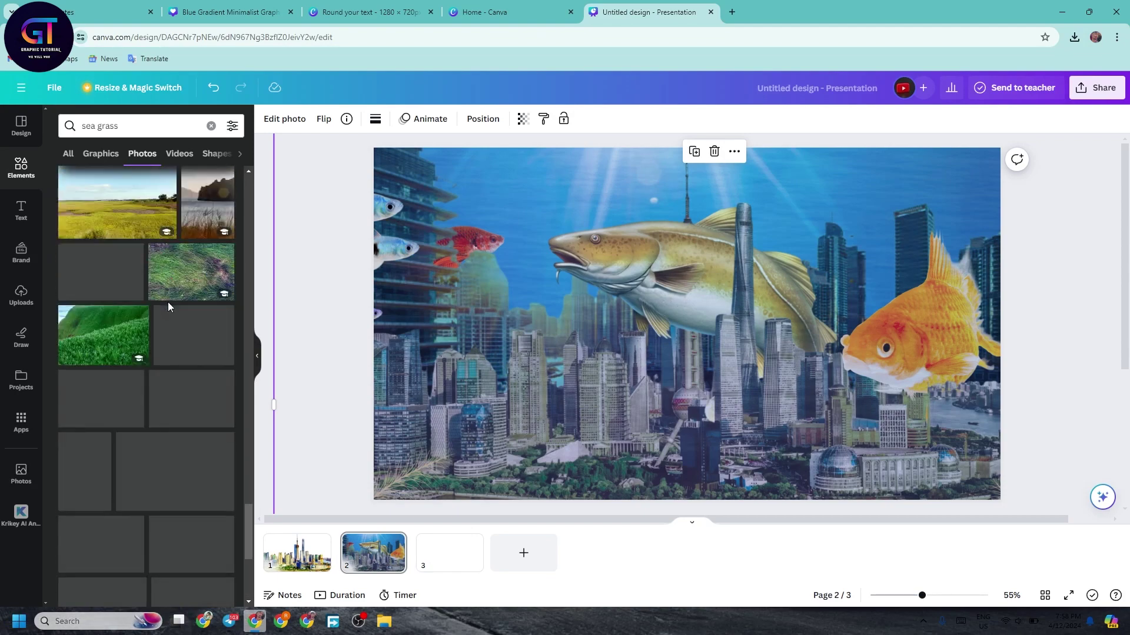
scroll(168, 306, "down", 5)
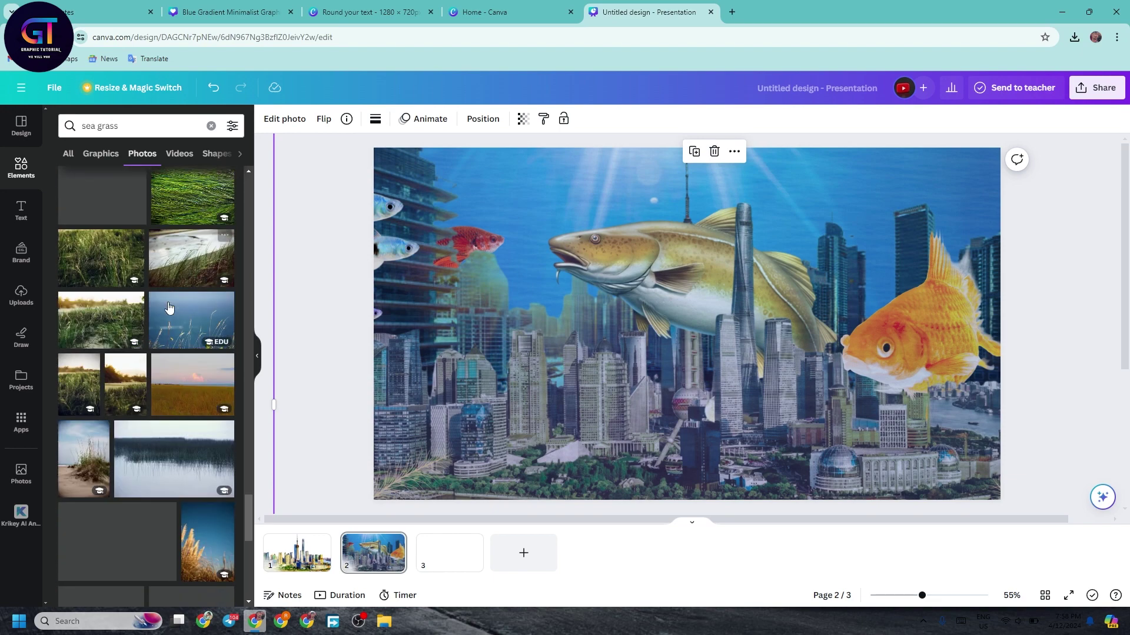
scroll(169, 307, "down", 10)
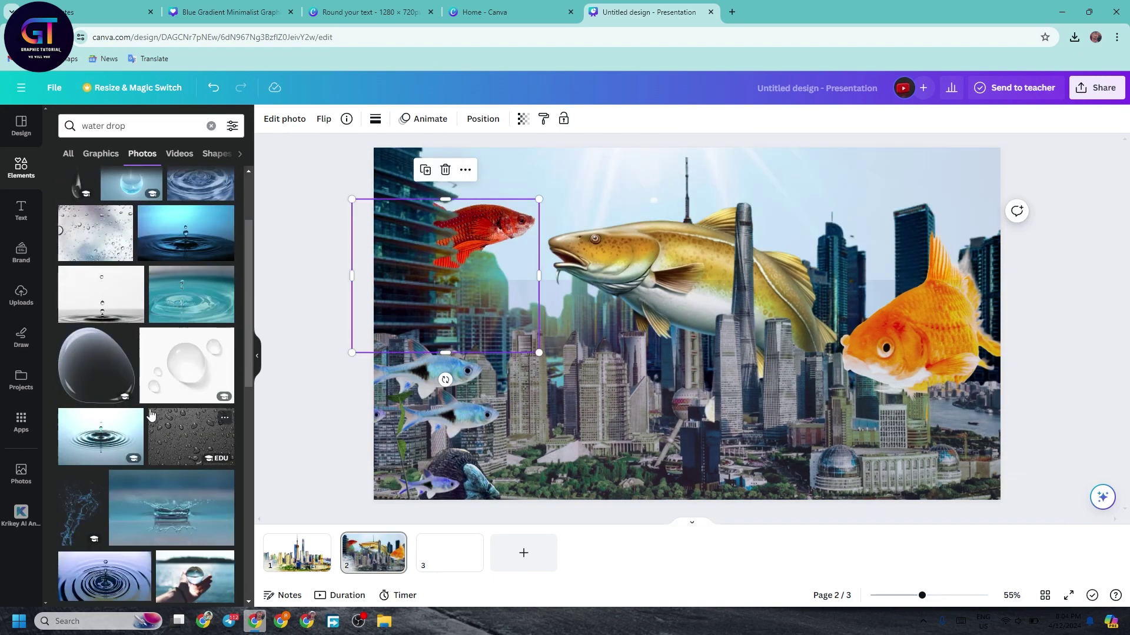
scroll(151, 415, "down", 15)
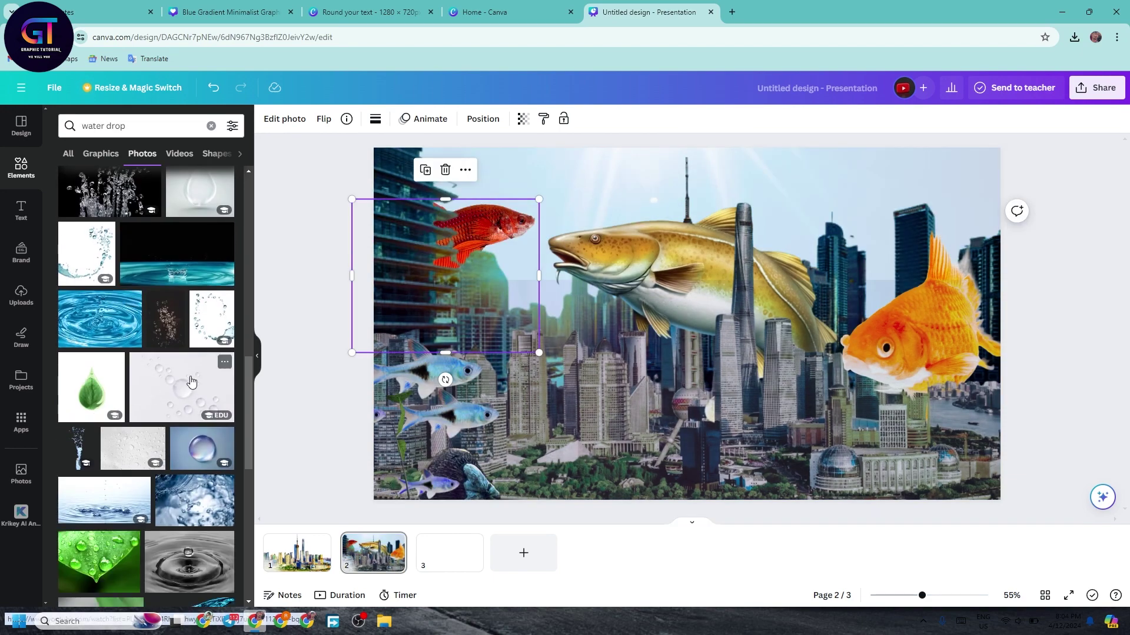
scroll(179, 390, "down", 15)
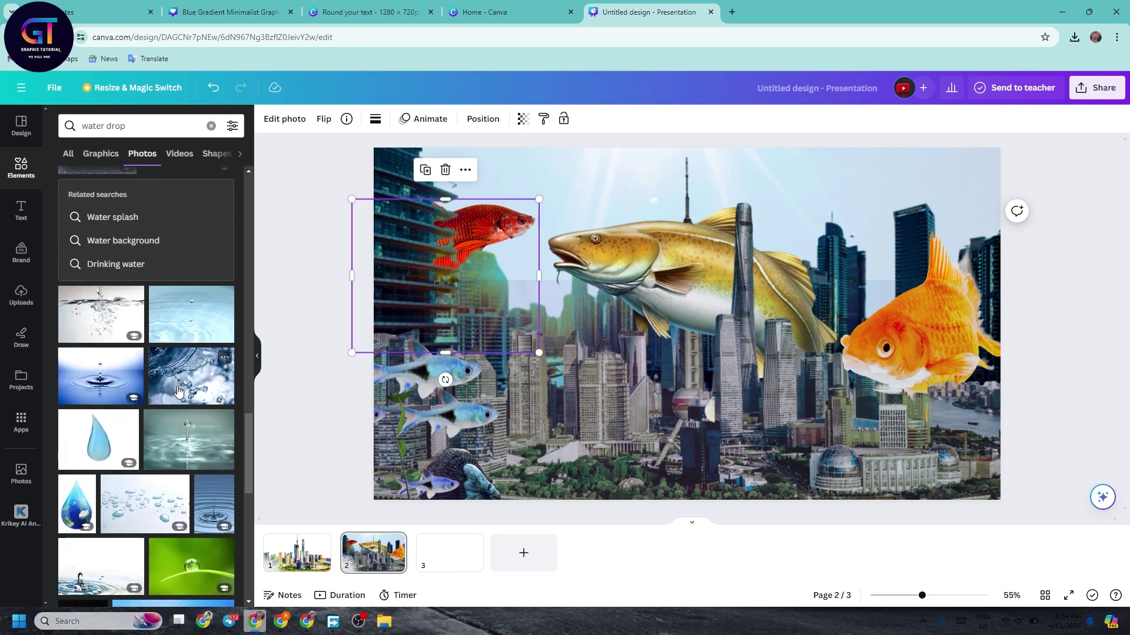
scroll(179, 390, "down", 15)
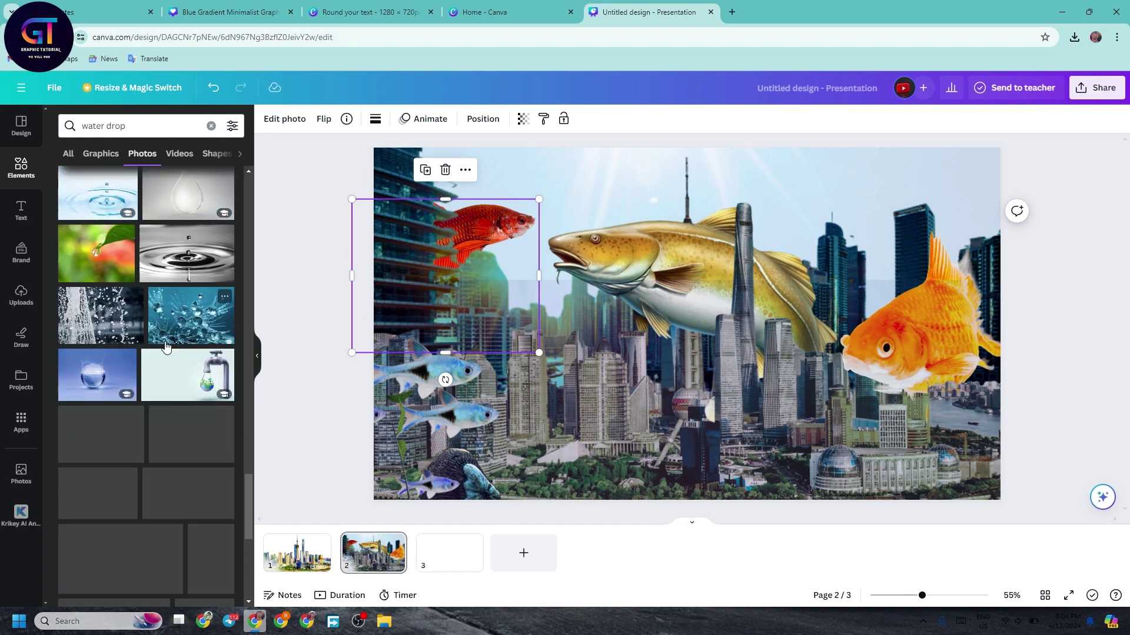
left_click(284, 345)
scroll(286, 280, "down", 2)
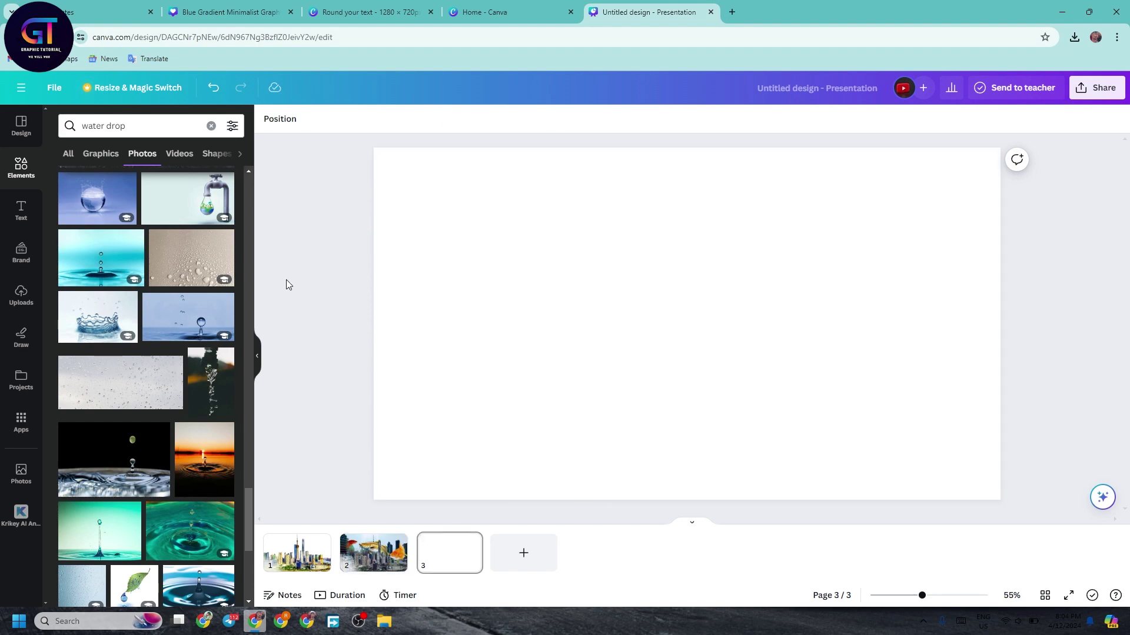
left_click(361, 557)
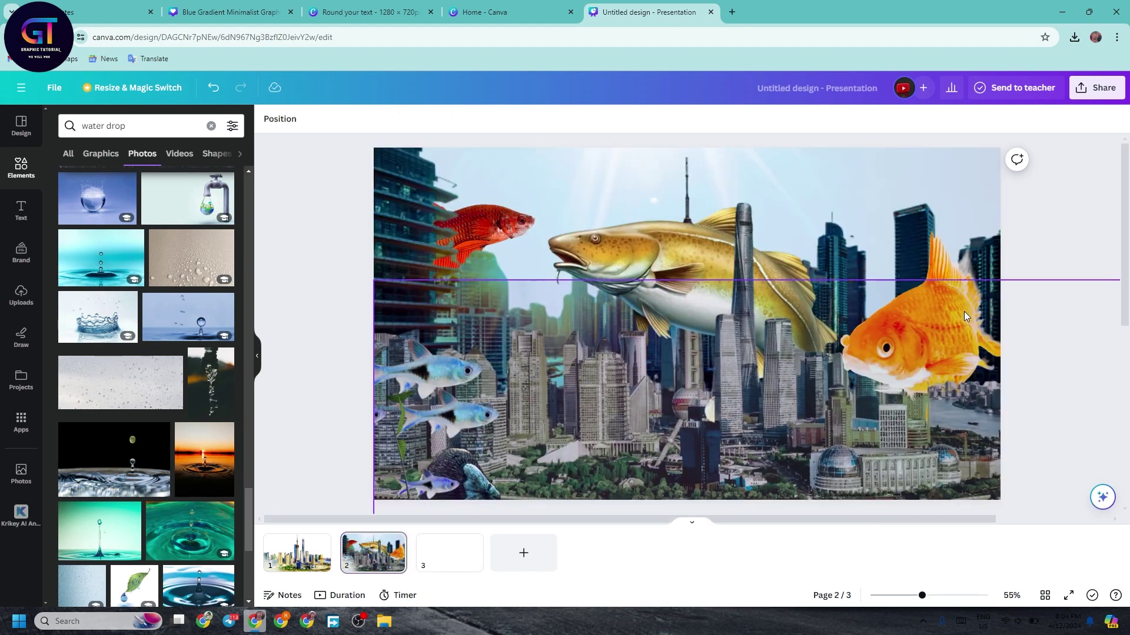
Try enlarging and shifting only the full goldfish layer behind the skyline, and undo it.
left_click(1040, 259)
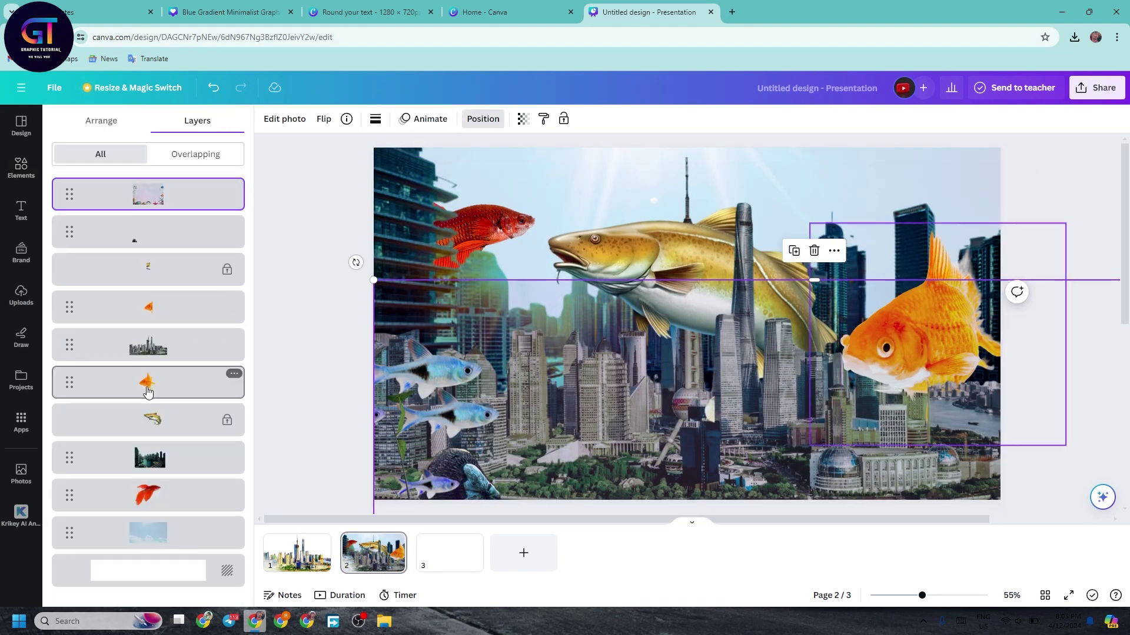
left_click_drag(1077, 218, 1090, 206)
left_click_drag(968, 255, 960, 268)
key("ctrl+z")
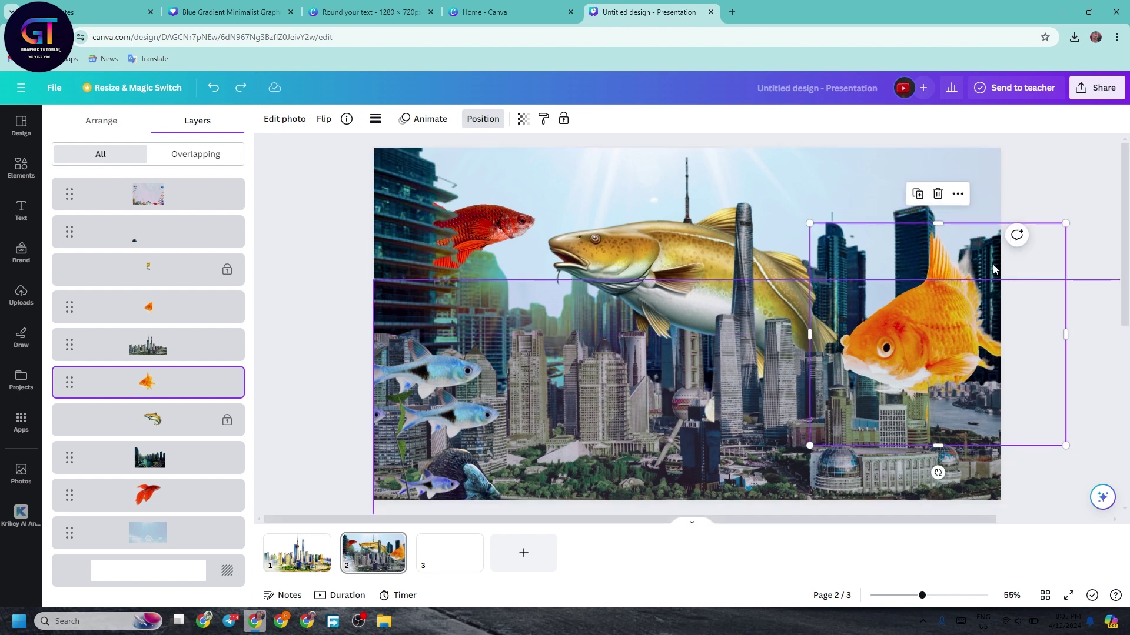
Try resizing both goldfish layers together to about 705 by 614, and shift them down beside the lower buildings.
left_click(181, 311, "shift")
left_click(185, 349, "shift")
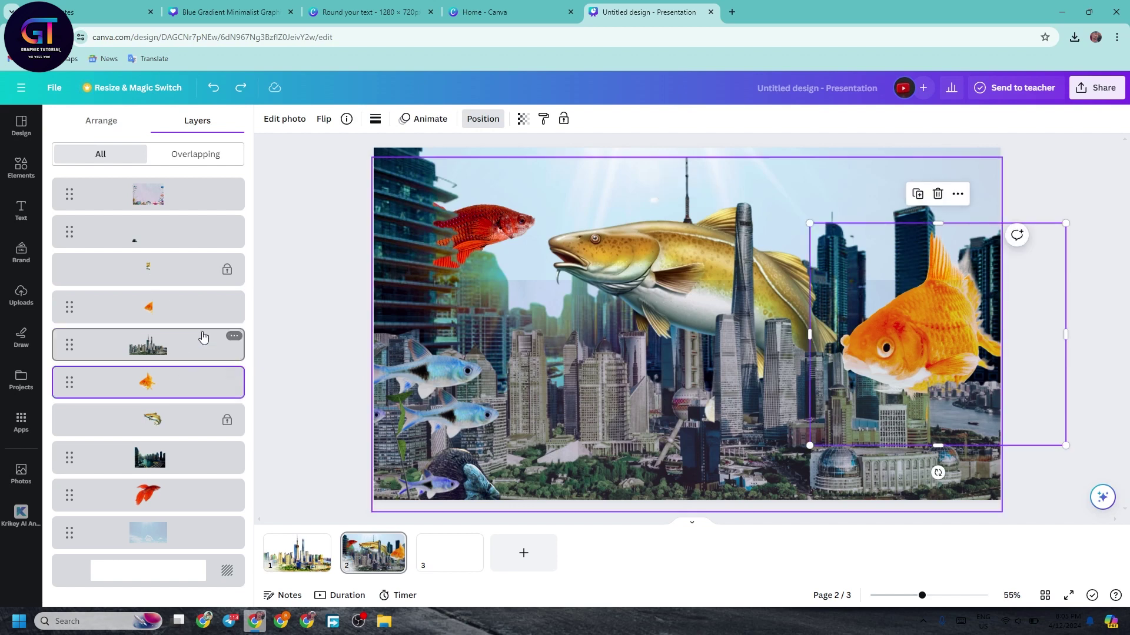
left_click_drag(1073, 226, 1084, 213)
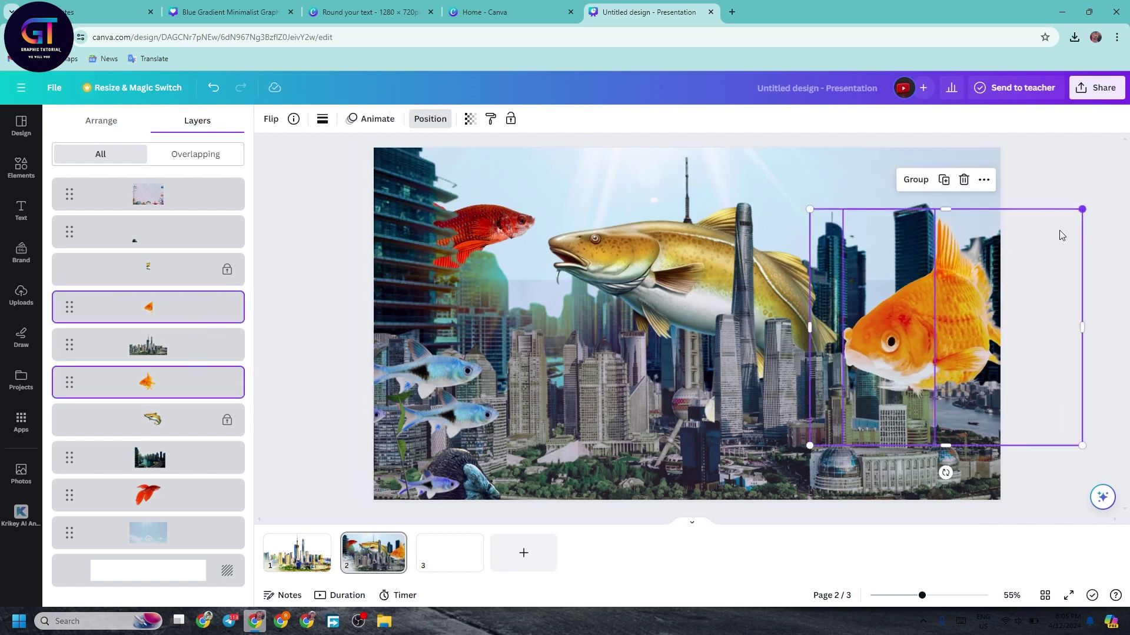
left_click_drag(923, 310, 918, 315)
left_click_drag(1074, 222, 1036, 252)
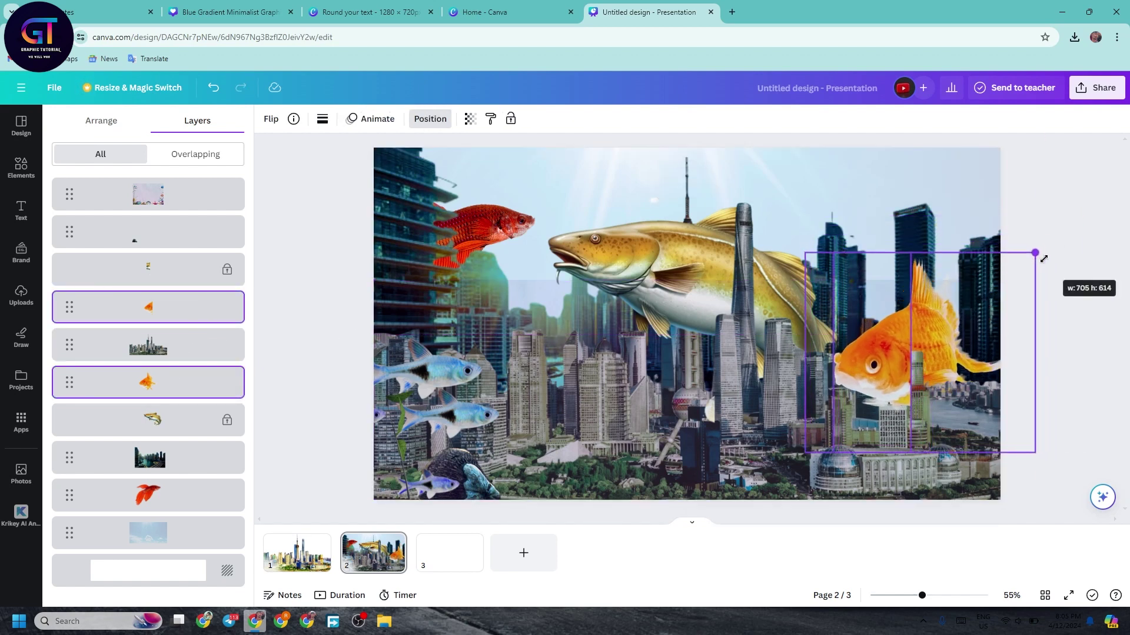
left_click_drag(924, 308, 934, 318)
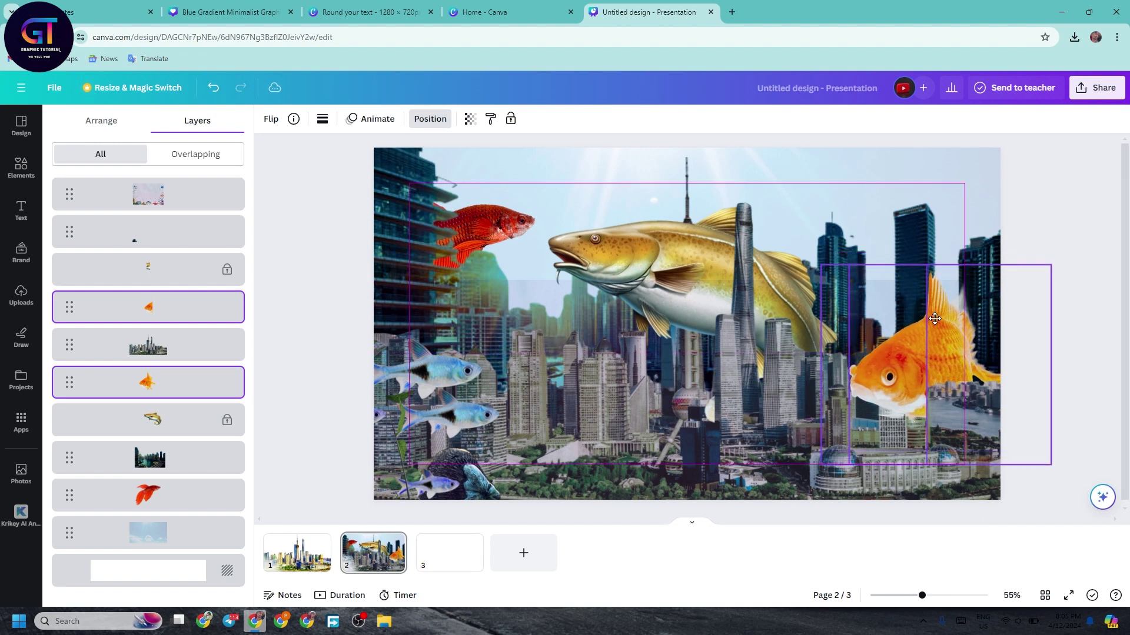
left_click(1055, 229)
left_click(911, 330)
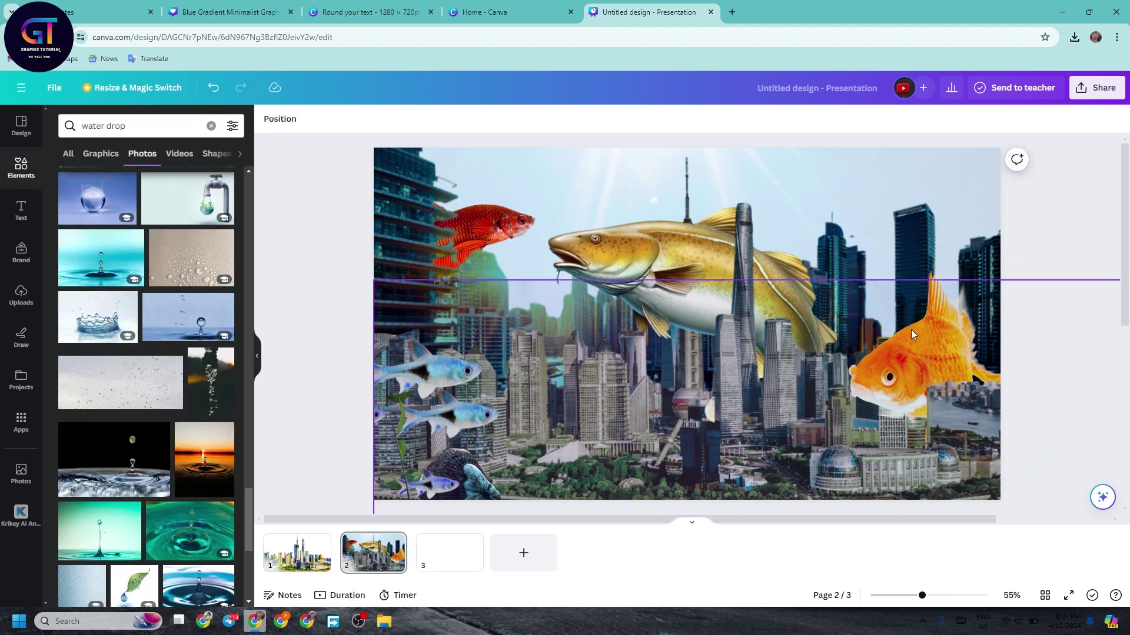
Try cropping the lower part of the goldfish's head piece to end just below its mouth and belly.
left_click(483, 119)
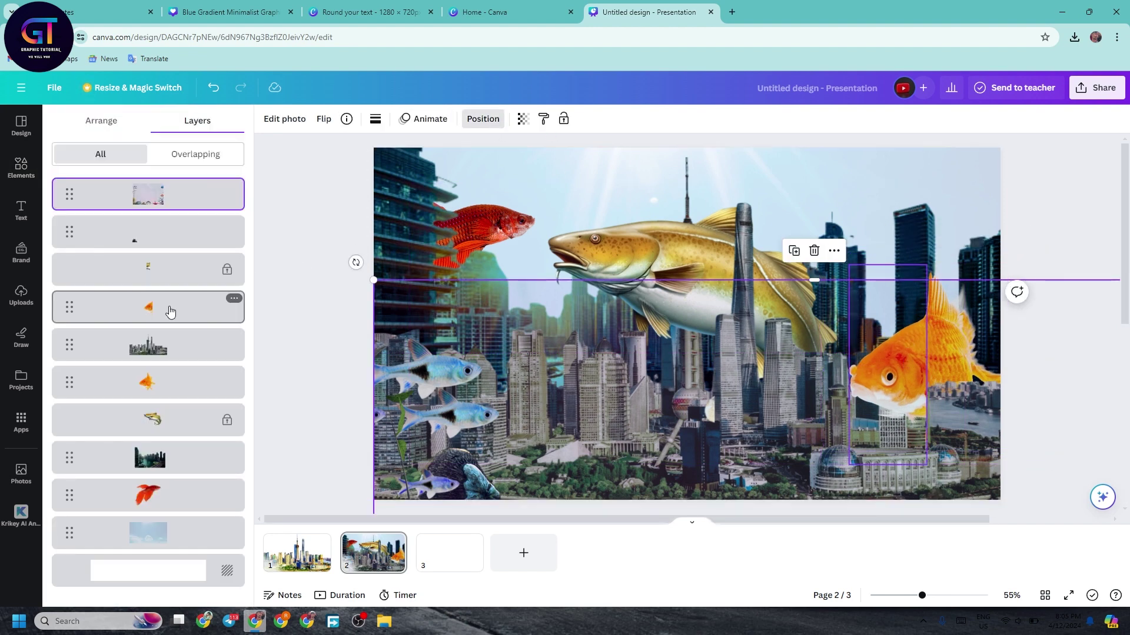
left_click(148, 308)
left_click_drag(890, 382, 898, 383)
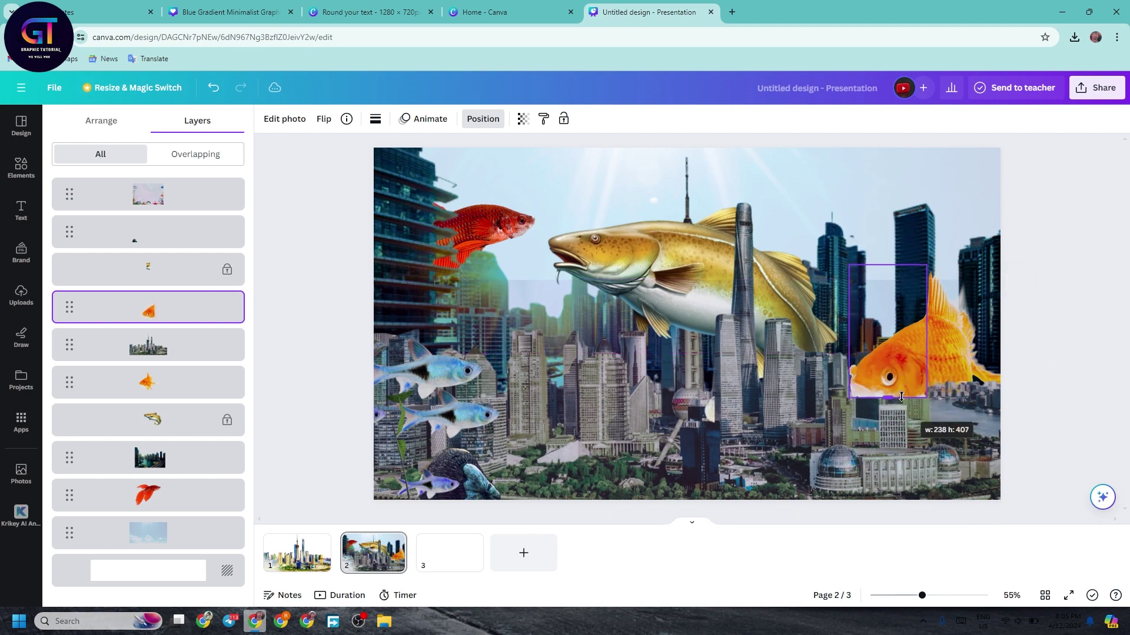
left_click(1076, 377)
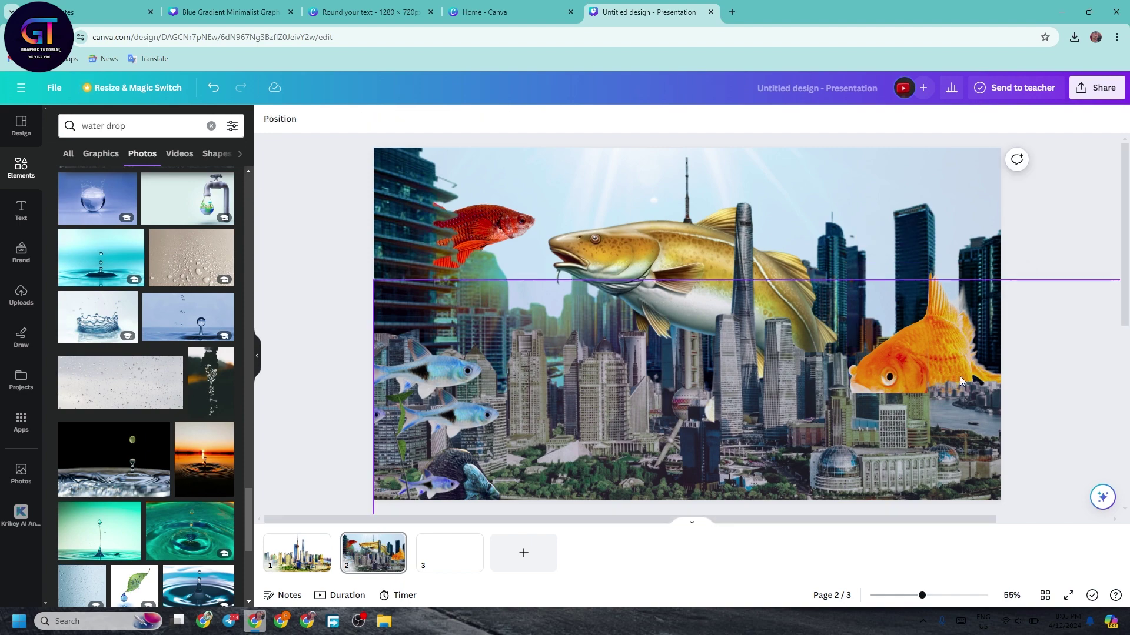
left_click(483, 119)
left_click(153, 307)
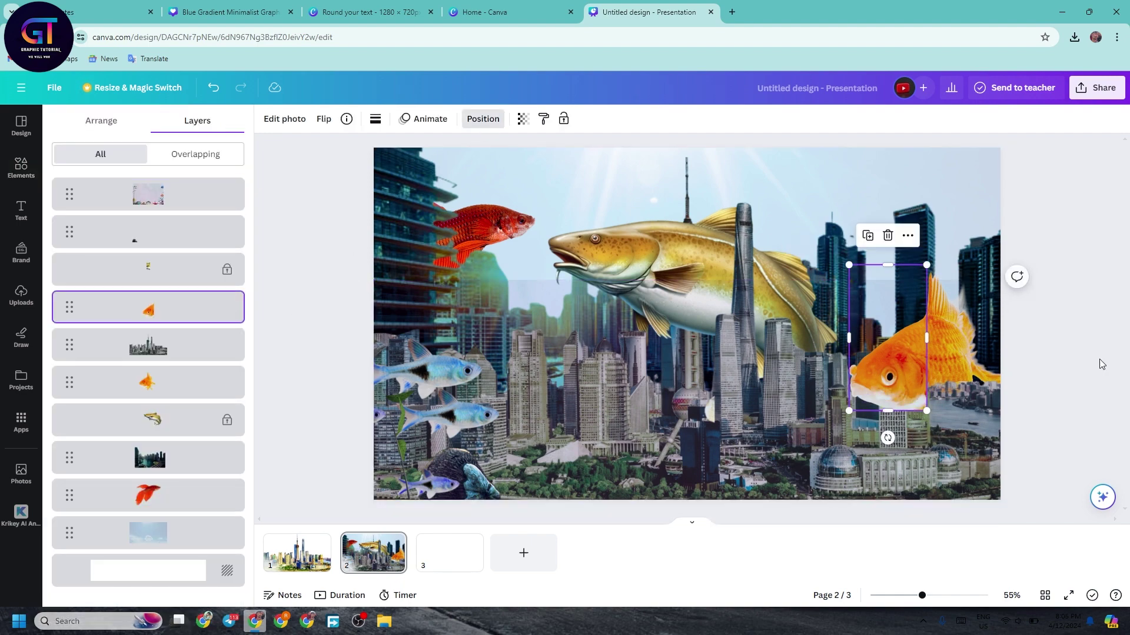
left_click(1085, 352)
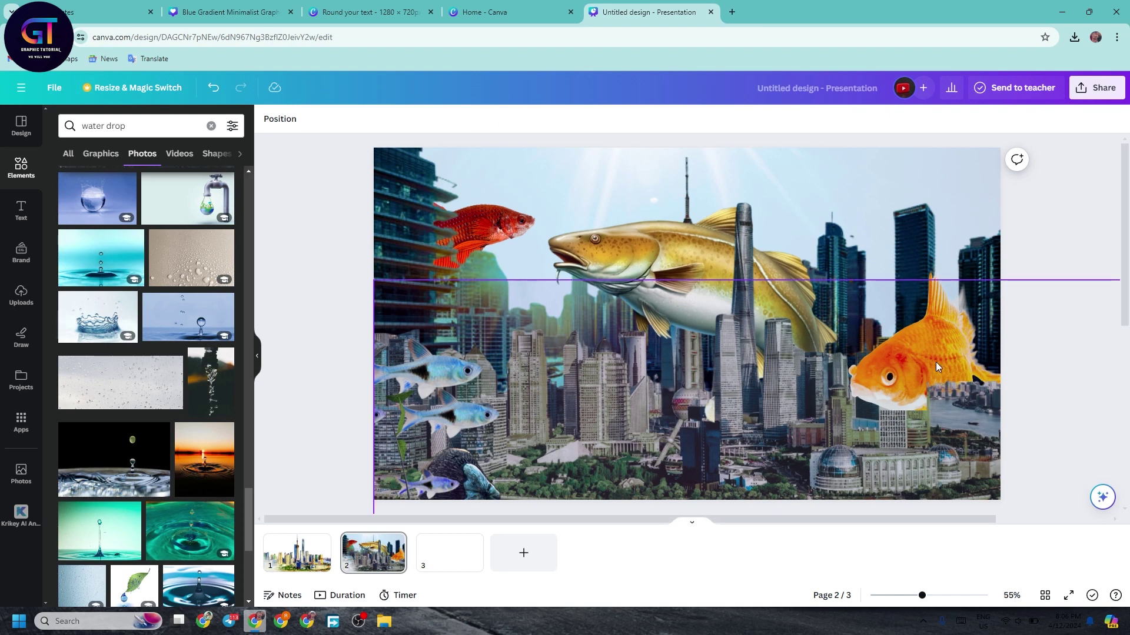
Undo the recent crop, move and resize changes to the goldfish layers.
key("ctrl+z")
key("ctrl+z")
key("ctrl+z")
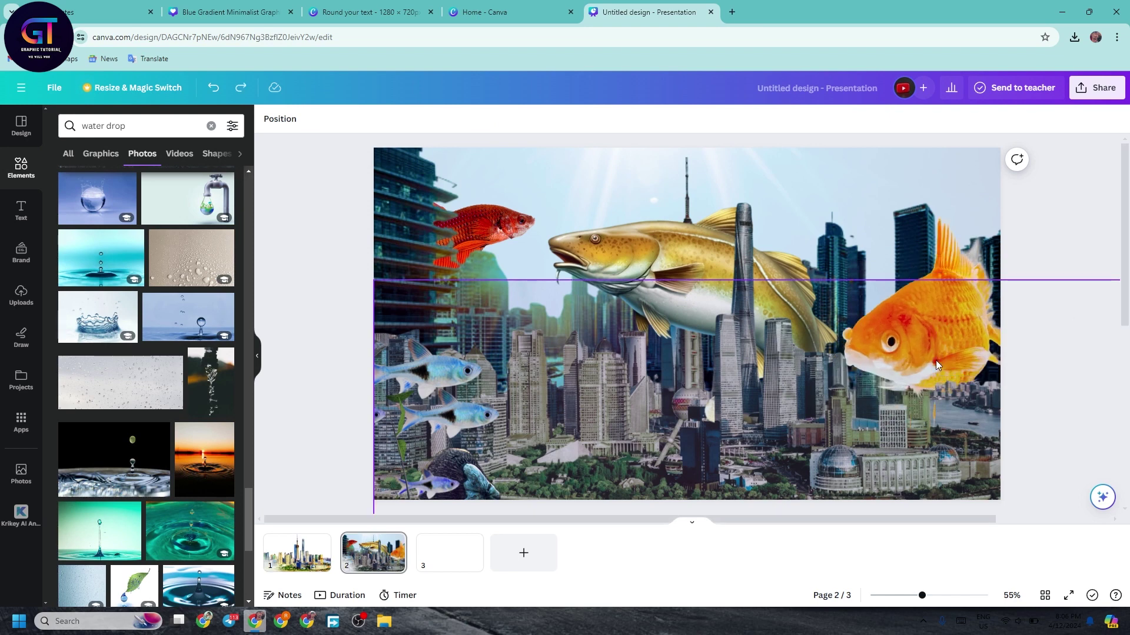
key("ctrl+z")
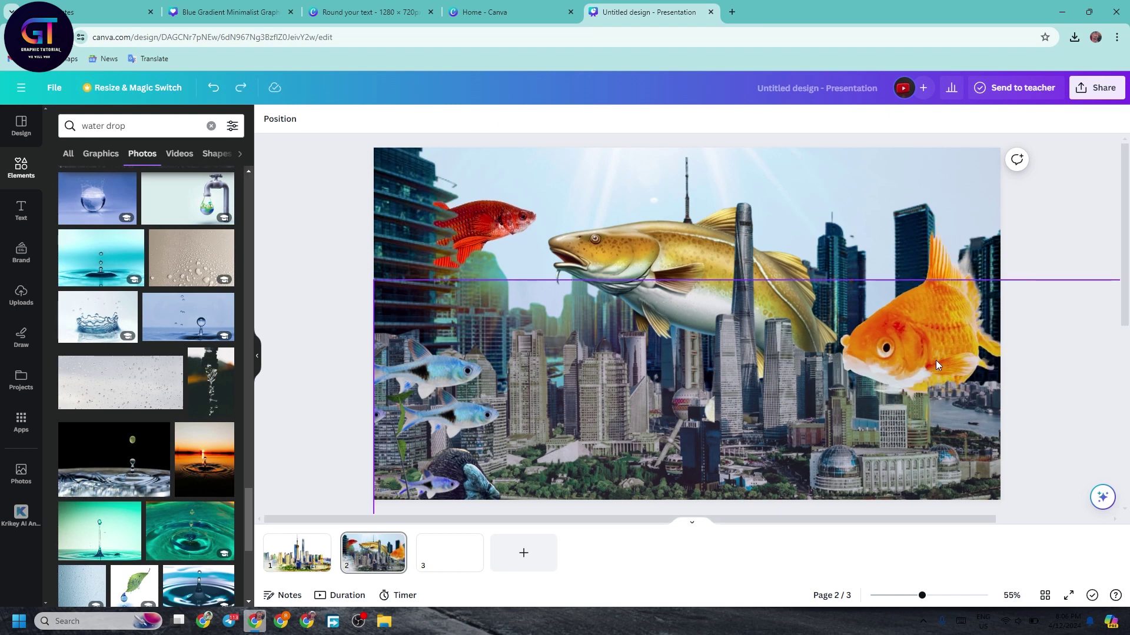
key("ctrl+z")
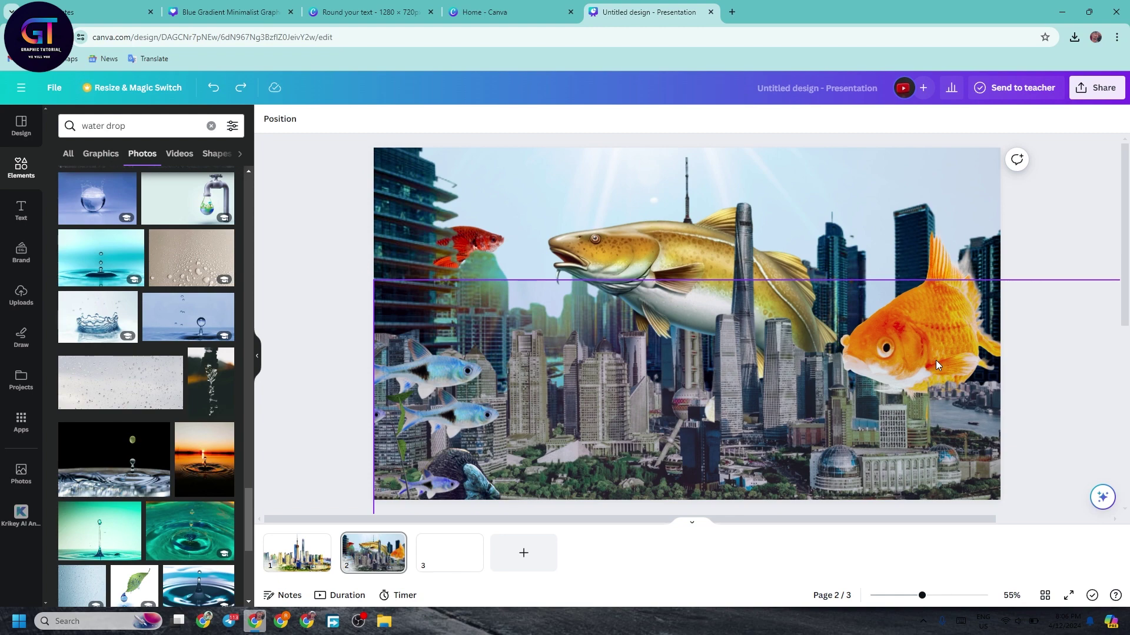
key("ctrl+z")
key("ctrl+z")
key("ctrl+z")
key("ctrl+z")
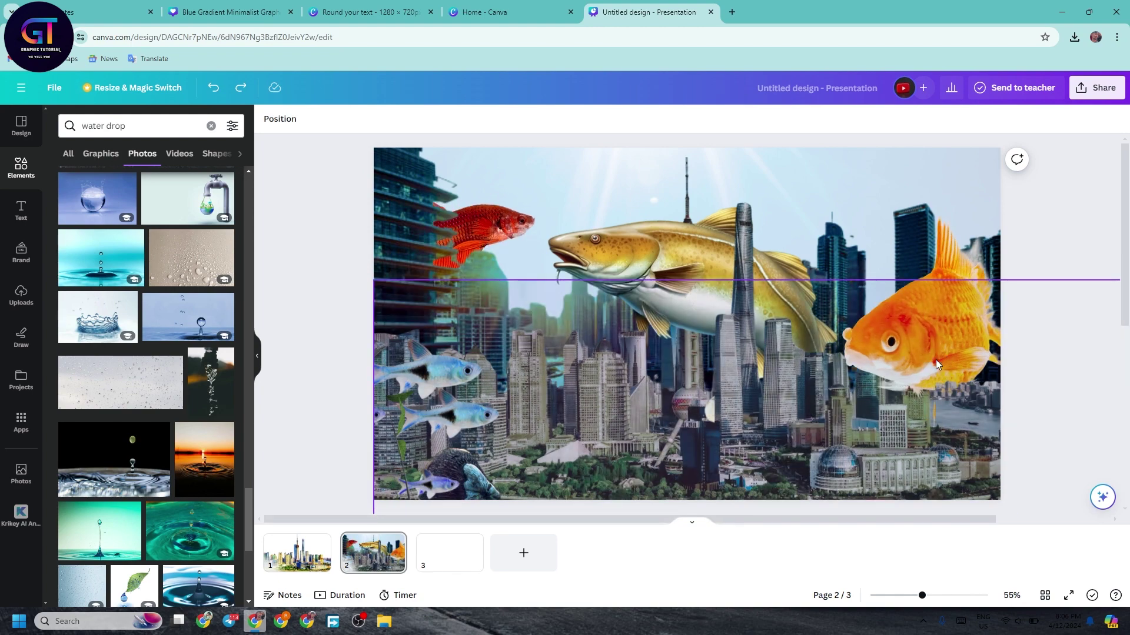
key("ctrl+z")
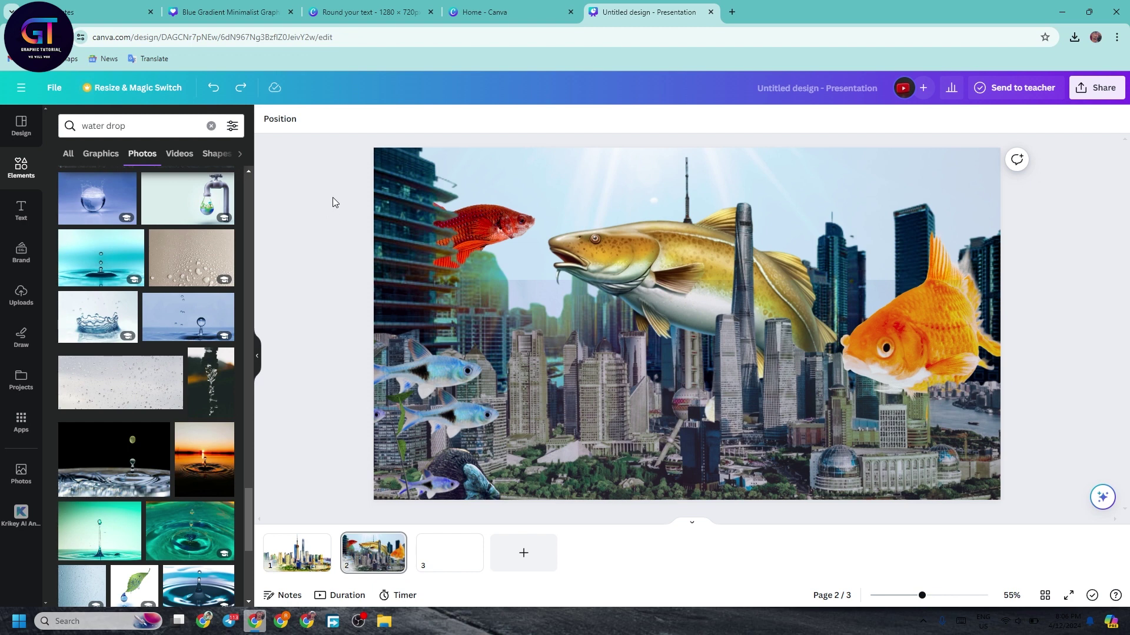
Set the transparency of the blue sea background layer behind the city and fish to 98.
left_click(288, 120)
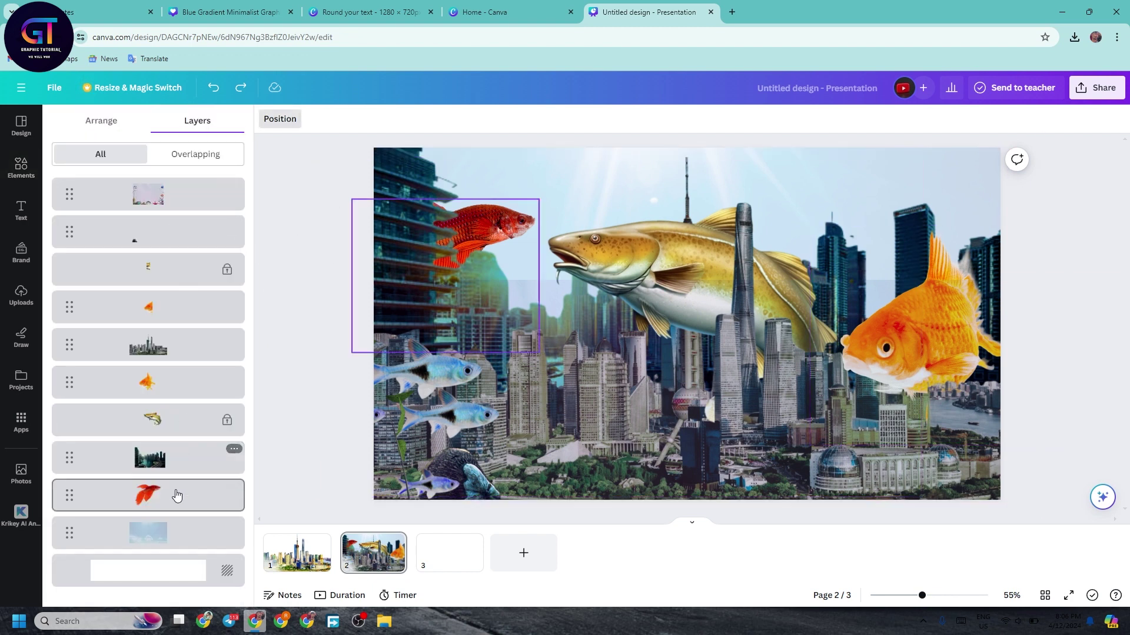
left_click(148, 532)
left_click(523, 120)
left_click_drag(462, 166, 525, 193)
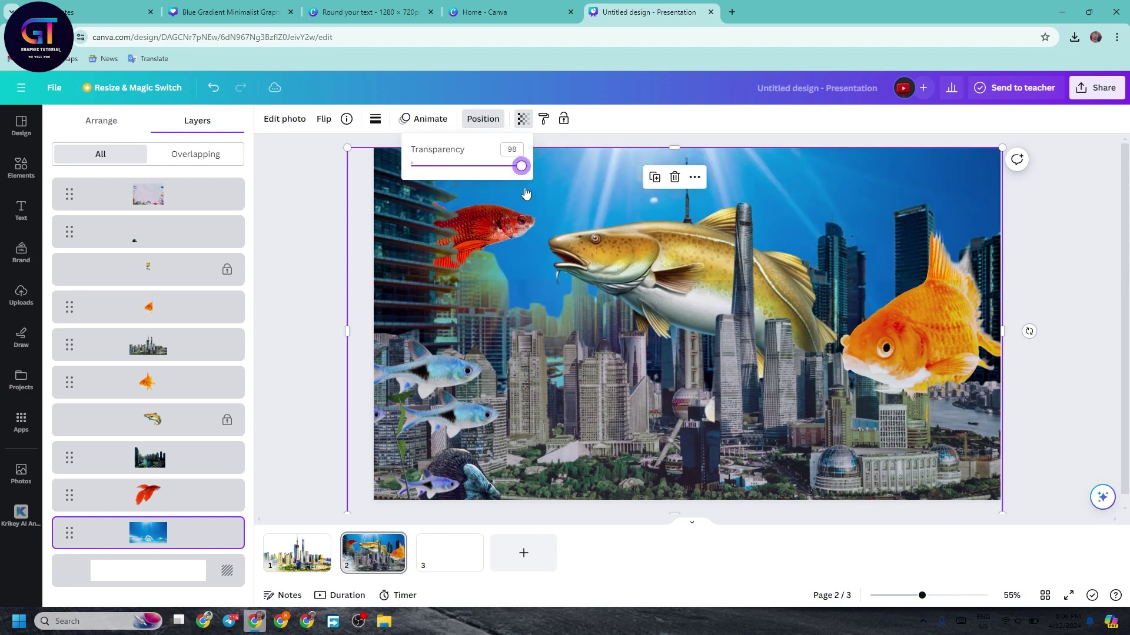